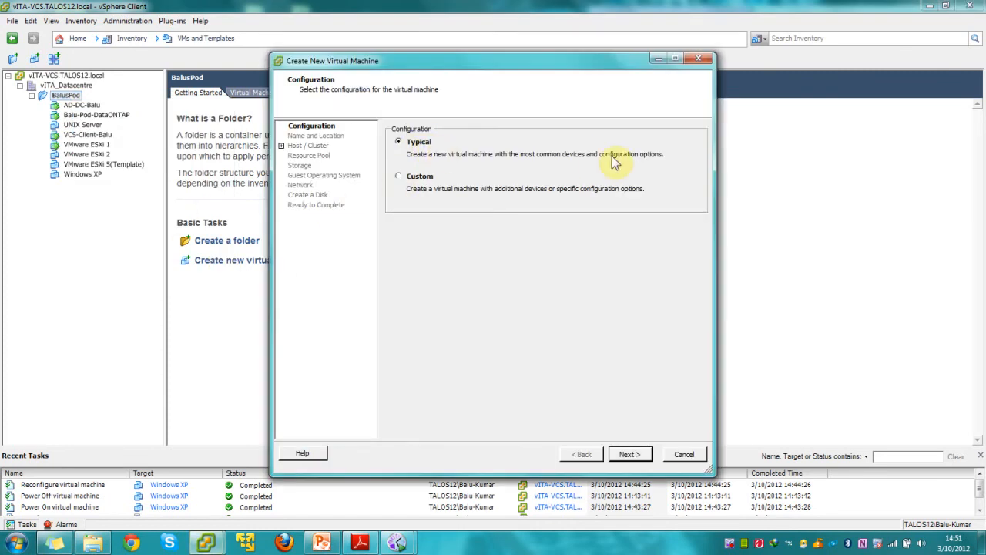
Step: Choose the typical configuration, name the new virtual machine "Windows XP Test" and place it in the BalusPod folder
click(629, 454)
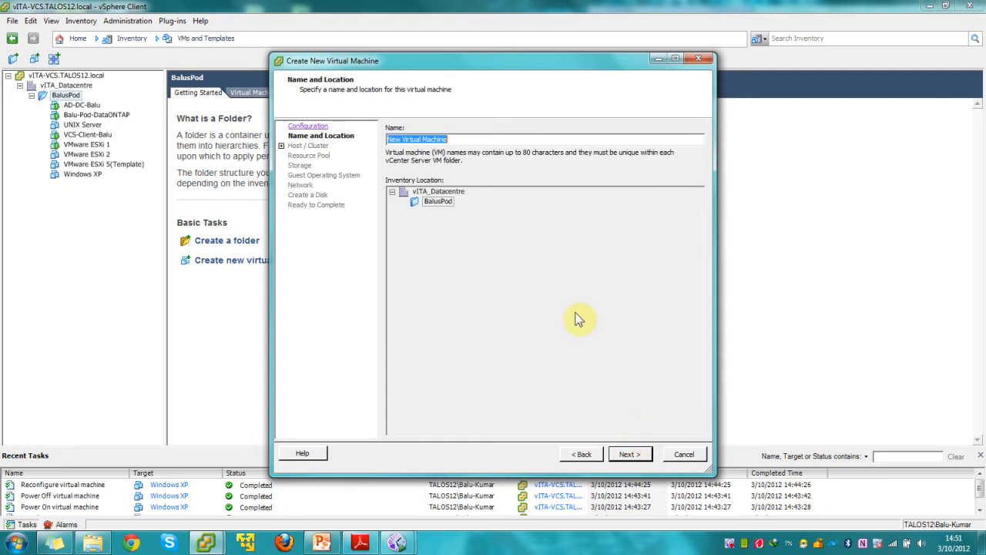
key(BackSpace)
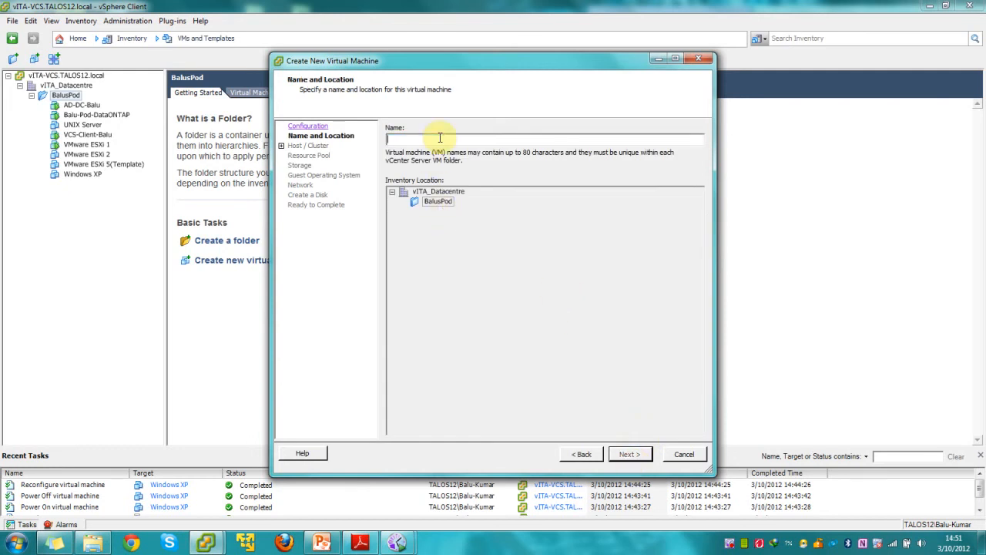
text(Windows XP Test)
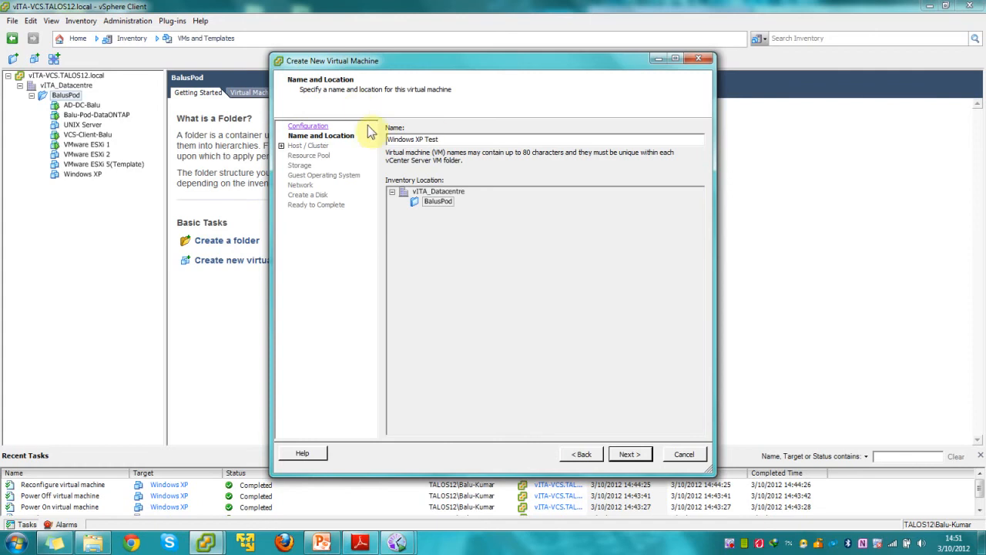
click(431, 204)
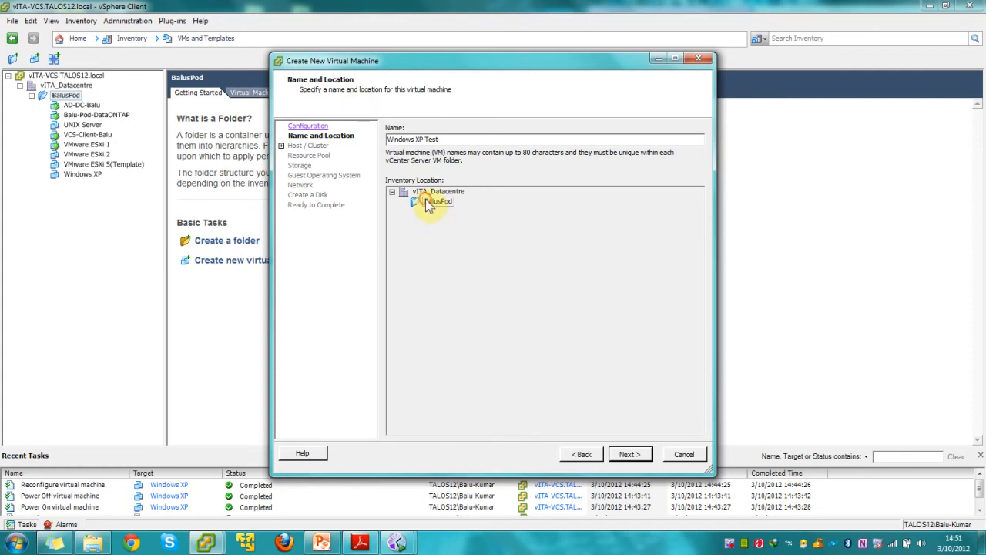
click(630, 455)
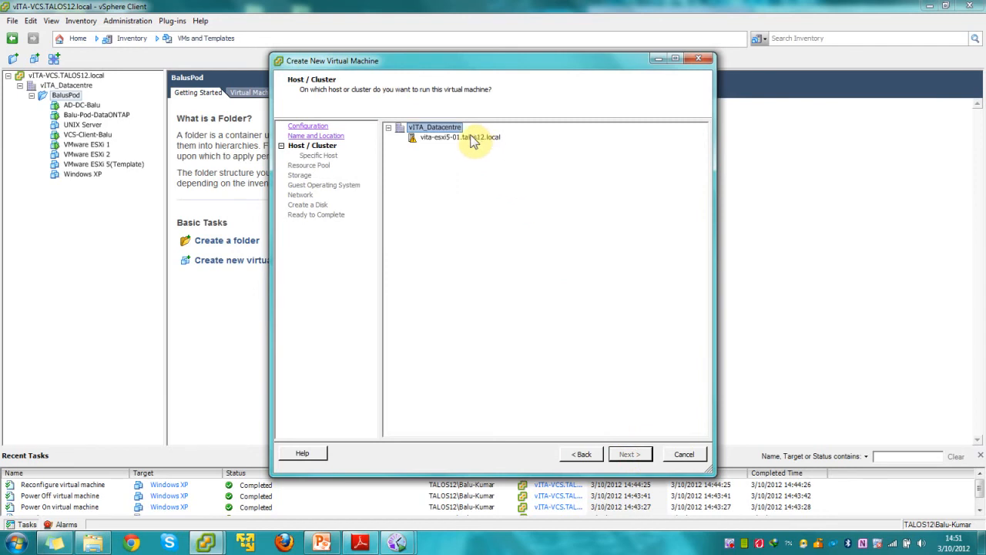
Step: Assign the virtual machine to host vita-esxi5-01.talos12.local, resource pool BaluResPool and storage BaluDatastore
click(472, 139)
click(629, 453)
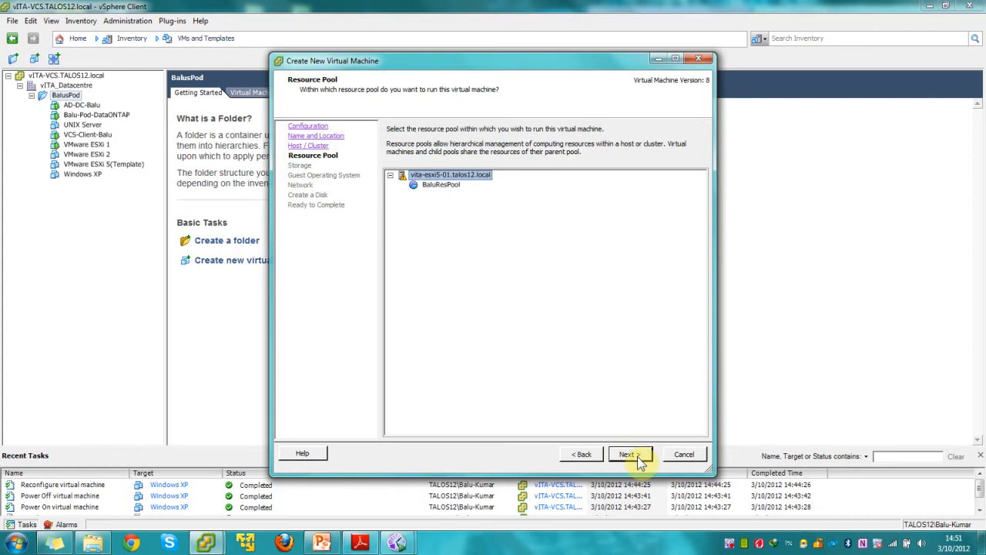
click(436, 186)
click(624, 456)
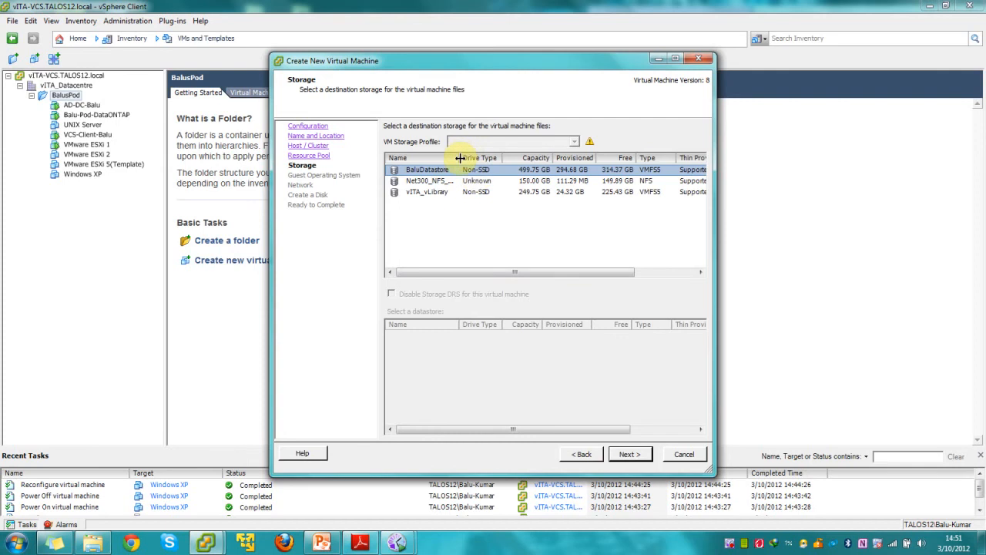
click(627, 455)
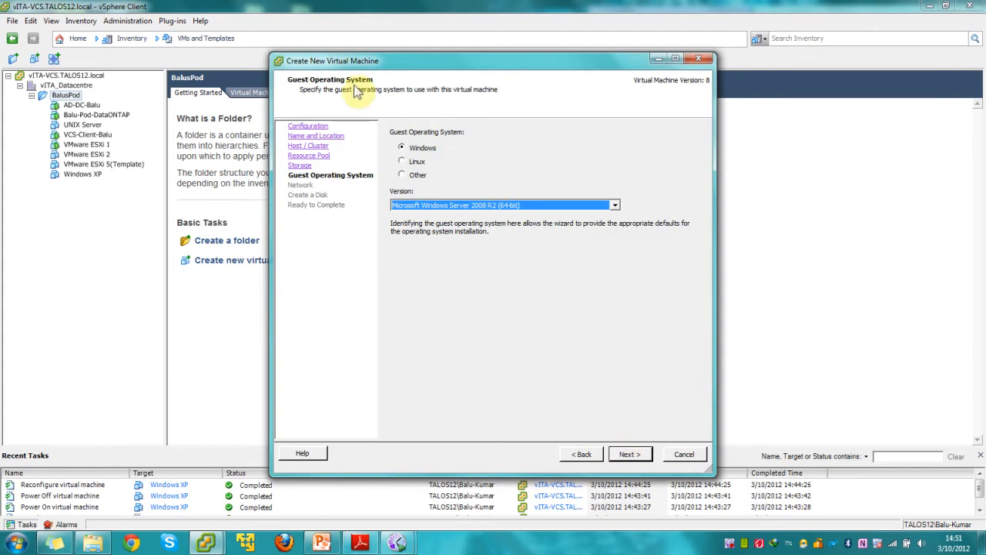
Step: Set the guest operating system to Microsoft Windows XP Professional (64-bit)
click(493, 205)
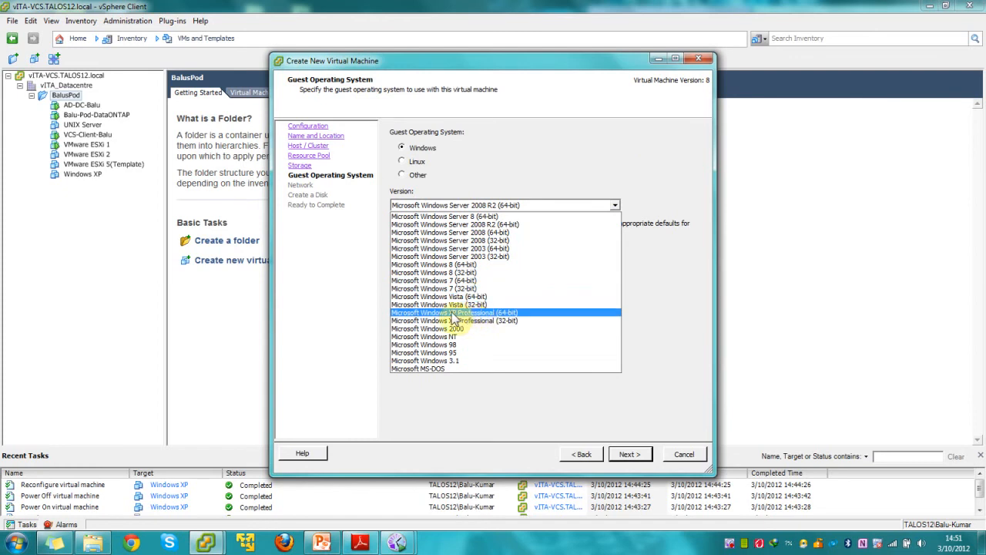
click(507, 314)
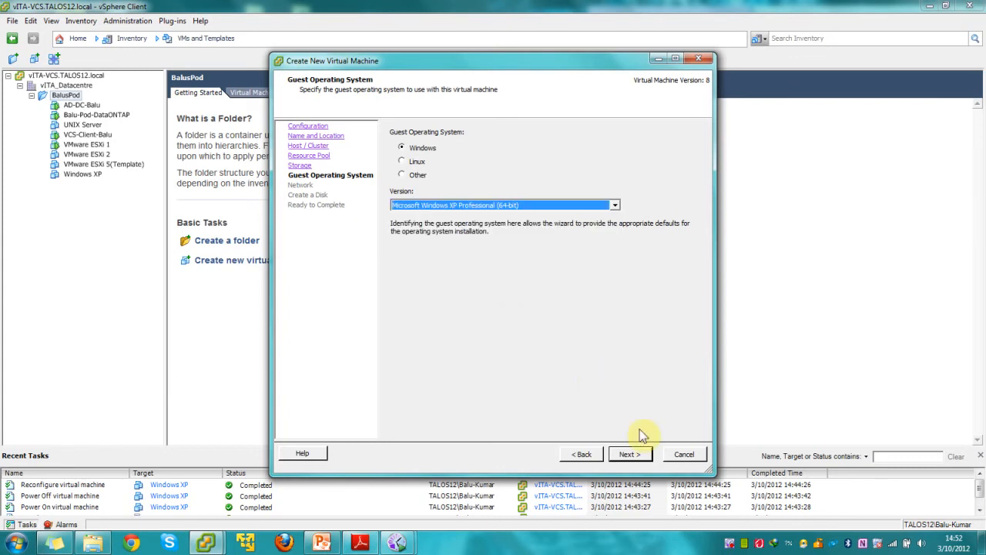
click(628, 454)
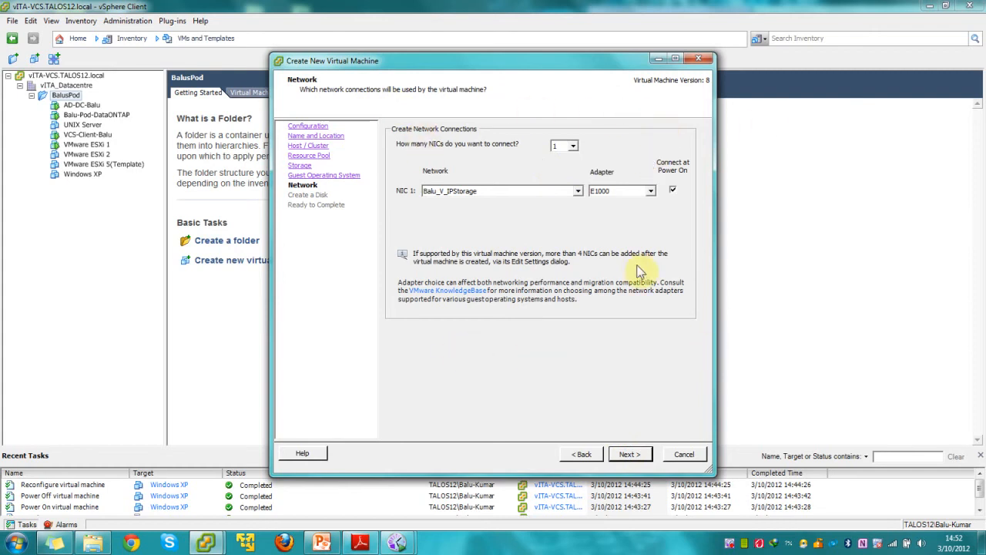
Step: Accept one NIC on the Balu_V_IPStorage network with the E1000 adapter and proceed to the virtual disk settings
click(578, 190)
click(578, 190)
click(612, 190)
click(617, 456)
click(616, 458)
click(584, 454)
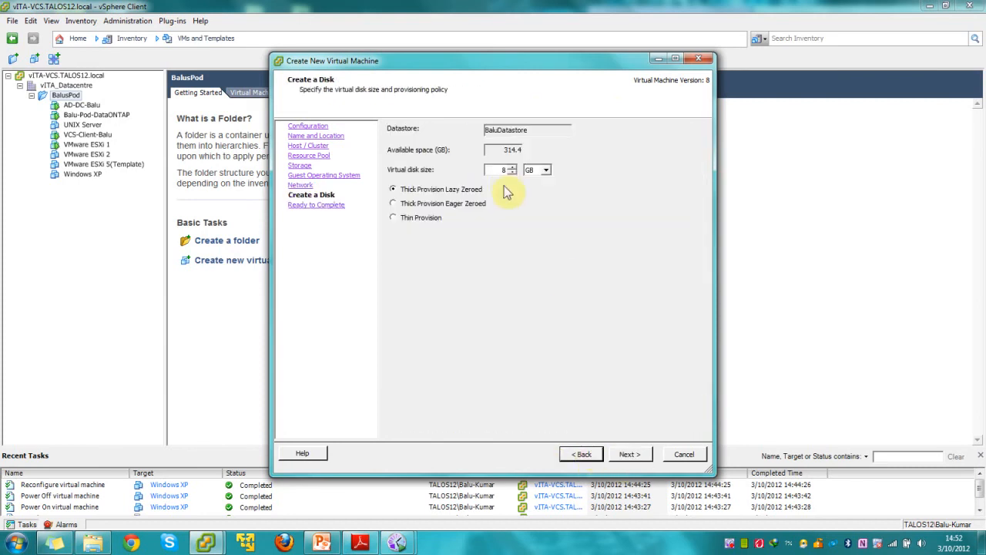
Step: Define a thin-provisioned virtual disk of 10 GB
click(420, 218)
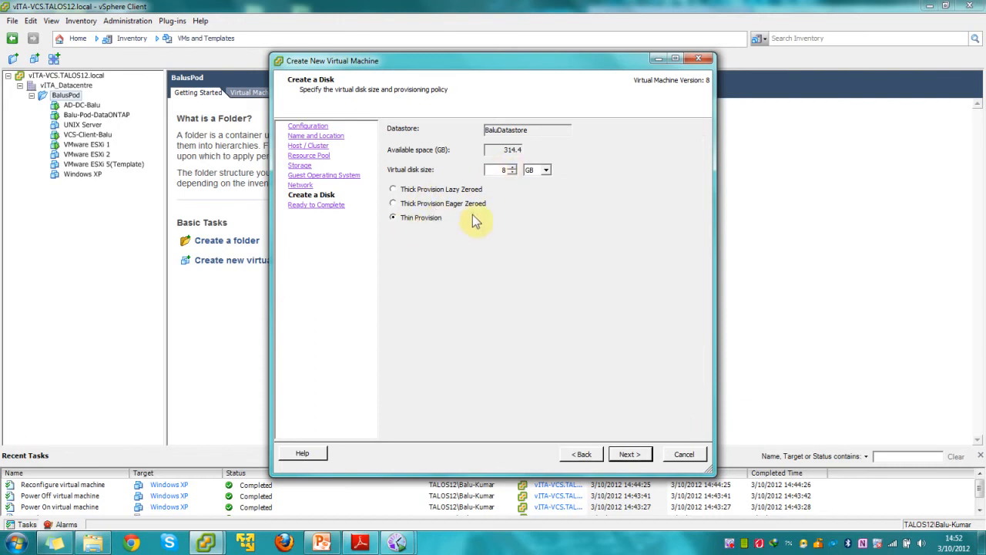
double_click(499, 170)
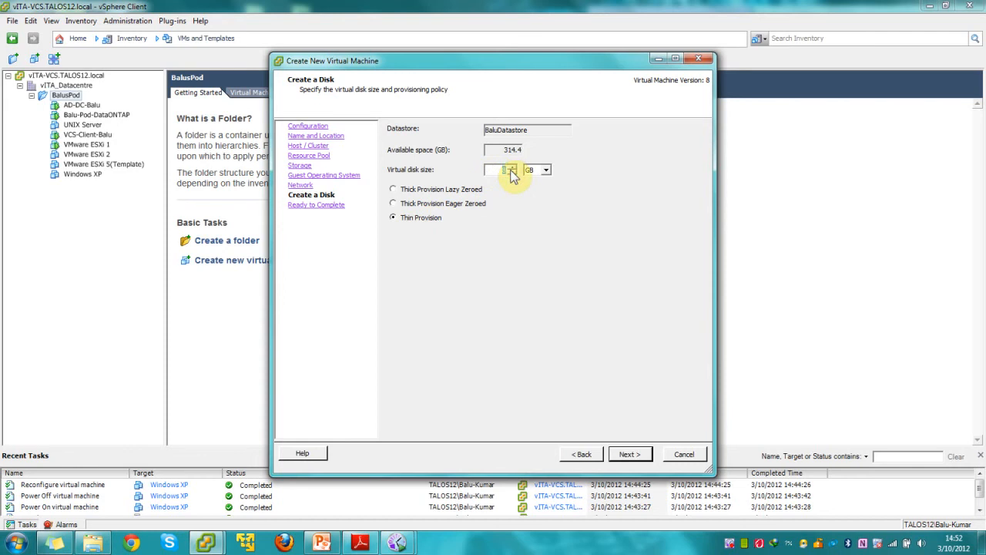
text(10)
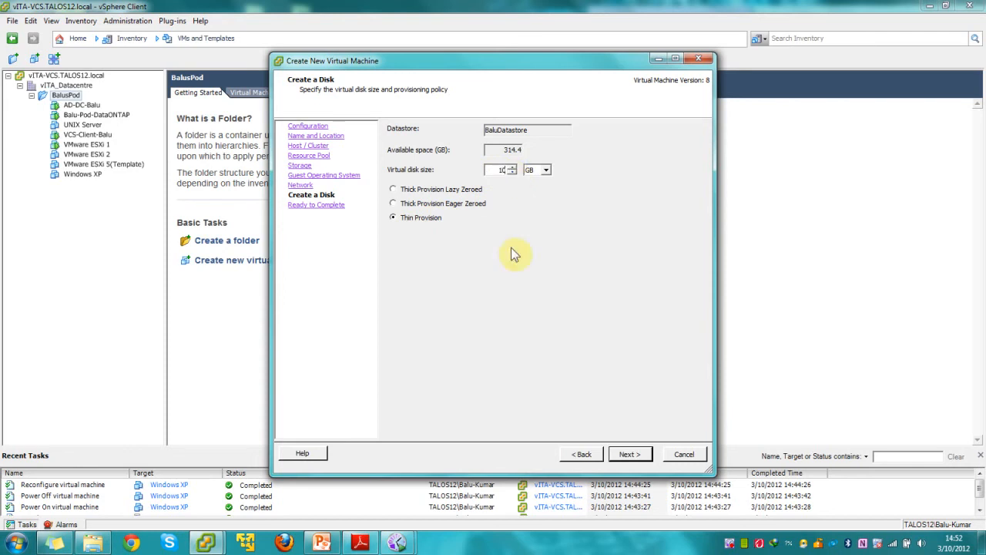
click(621, 455)
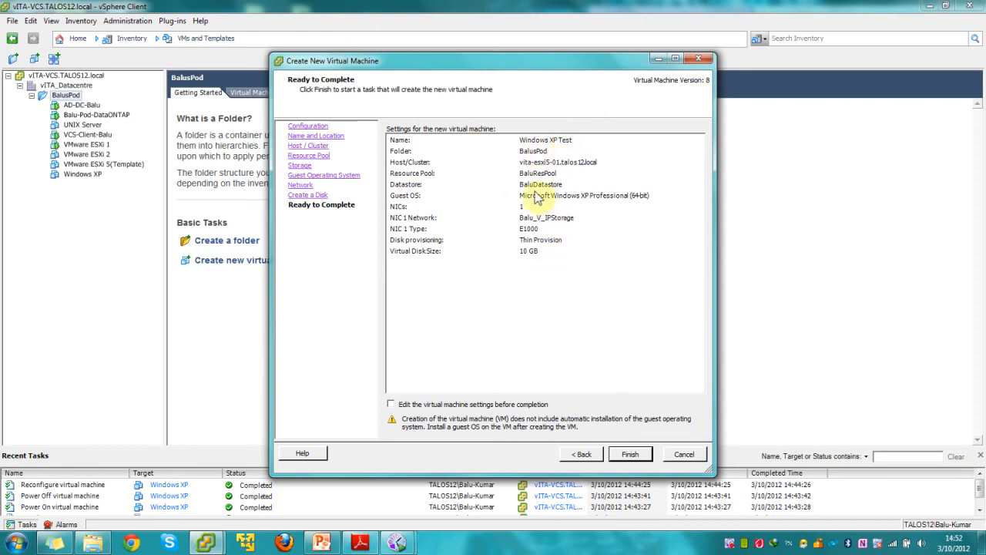
Step: Enable editing the settings before completion, review the memory and CPU hardware, and finish creating the virtual machine
click(433, 406)
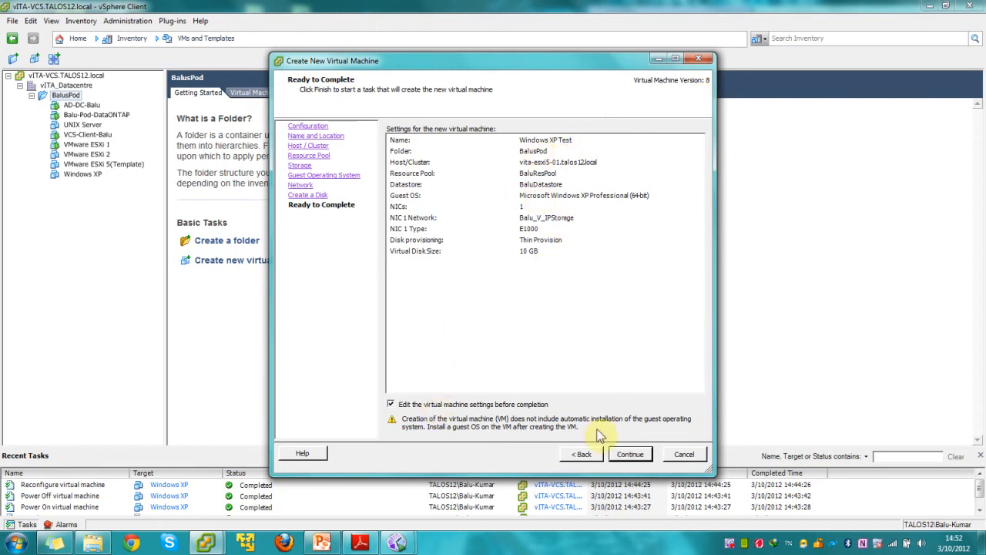
click(619, 452)
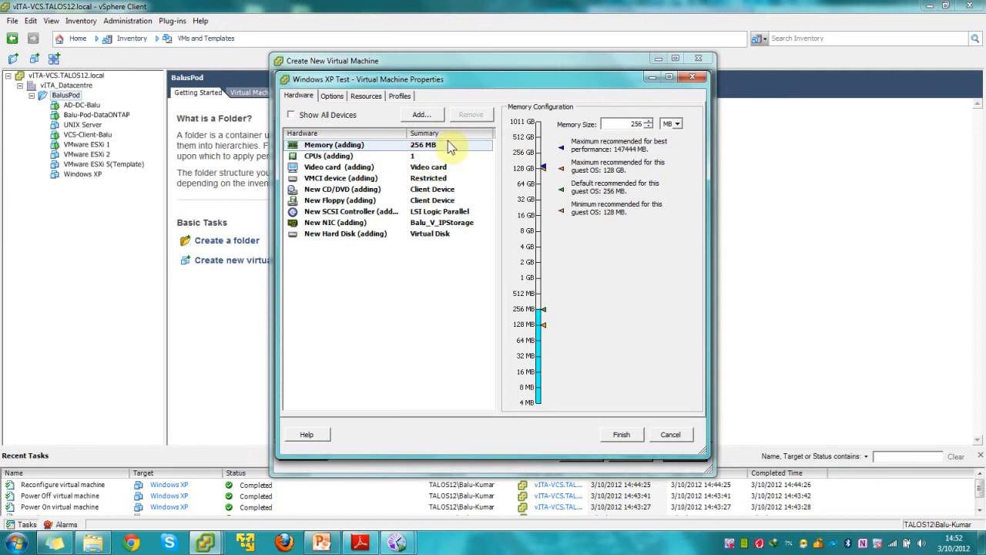
click(413, 158)
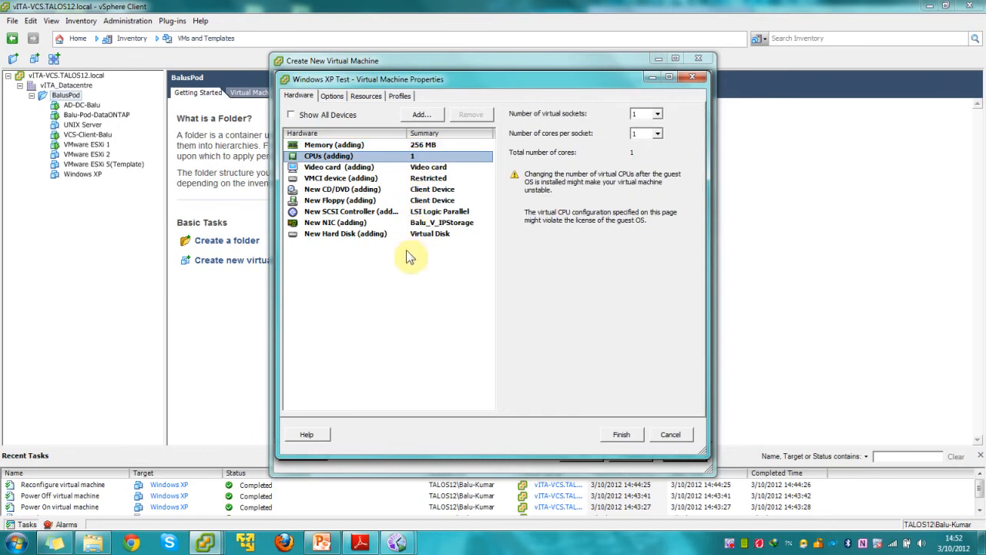
click(624, 436)
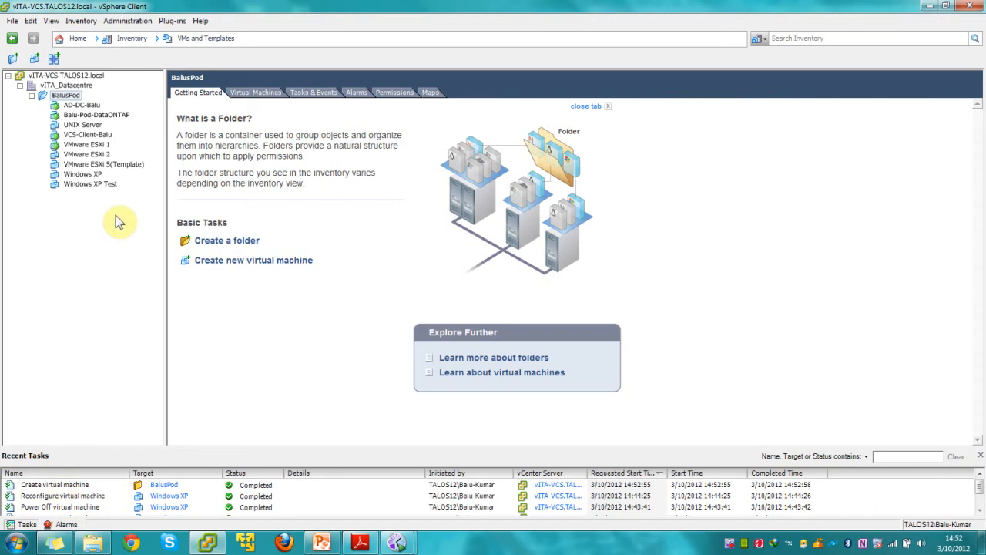
Step: In the Windows XP Test settings, switch CD/DVD drive 1 to a datastore ISO file and connect it at power on
click(84, 185)
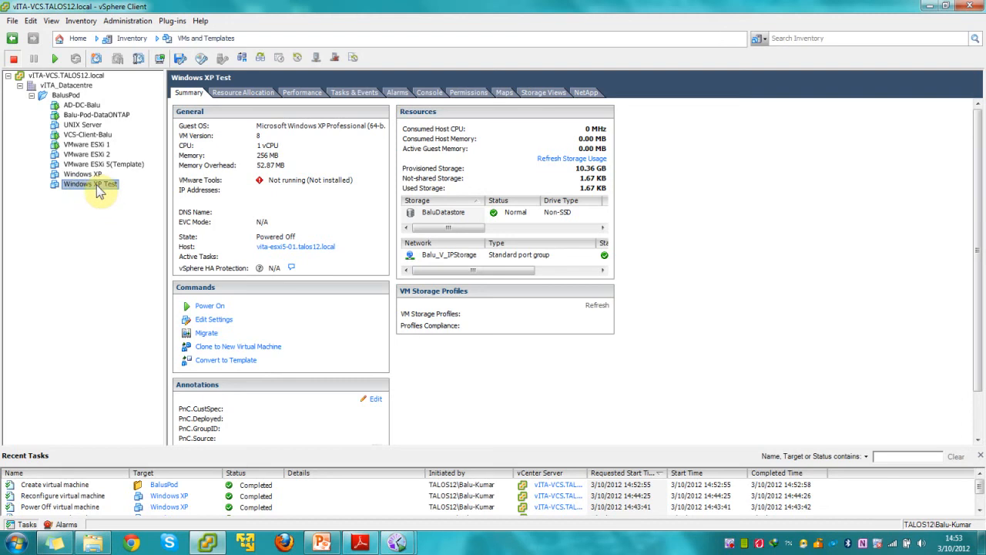
right_click(71, 189)
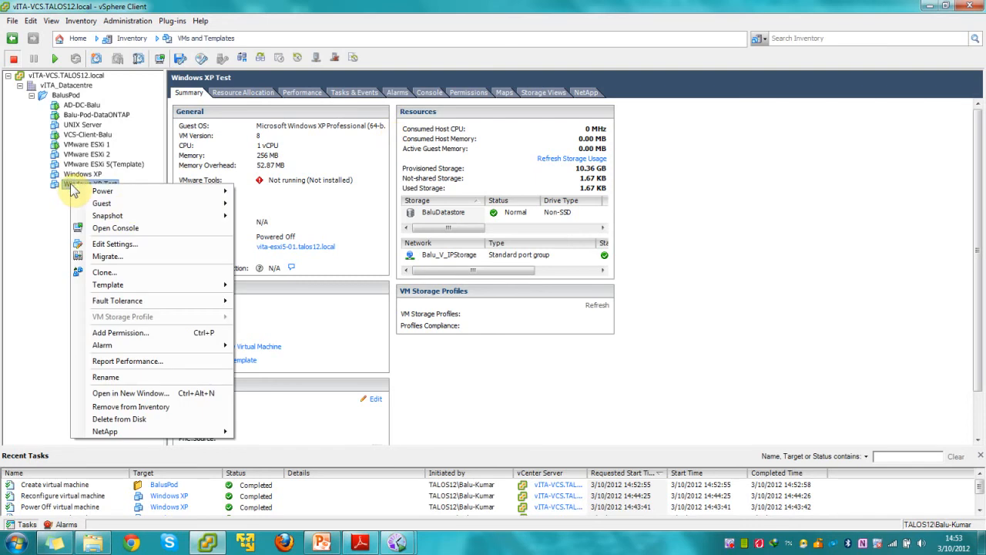
click(121, 243)
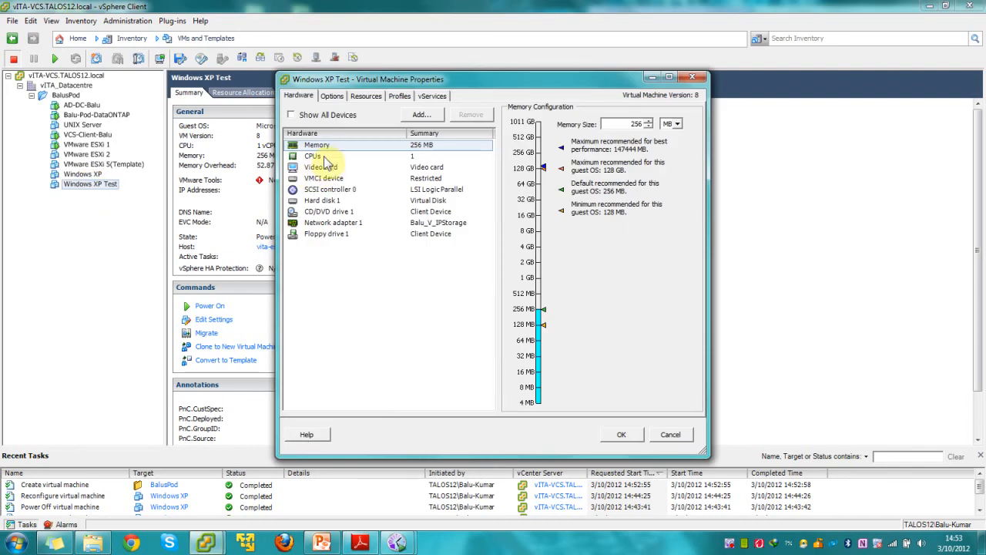
click(326, 212)
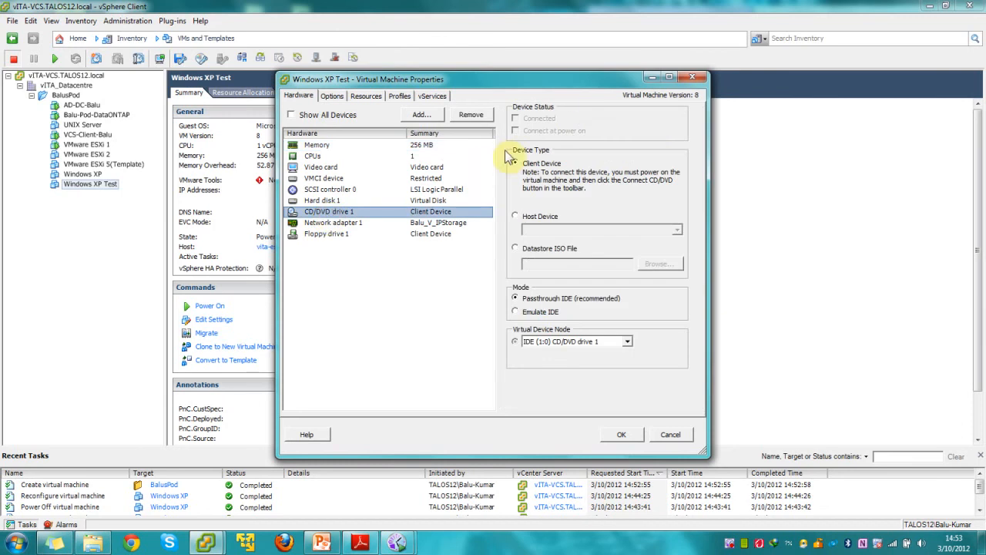
click(530, 257)
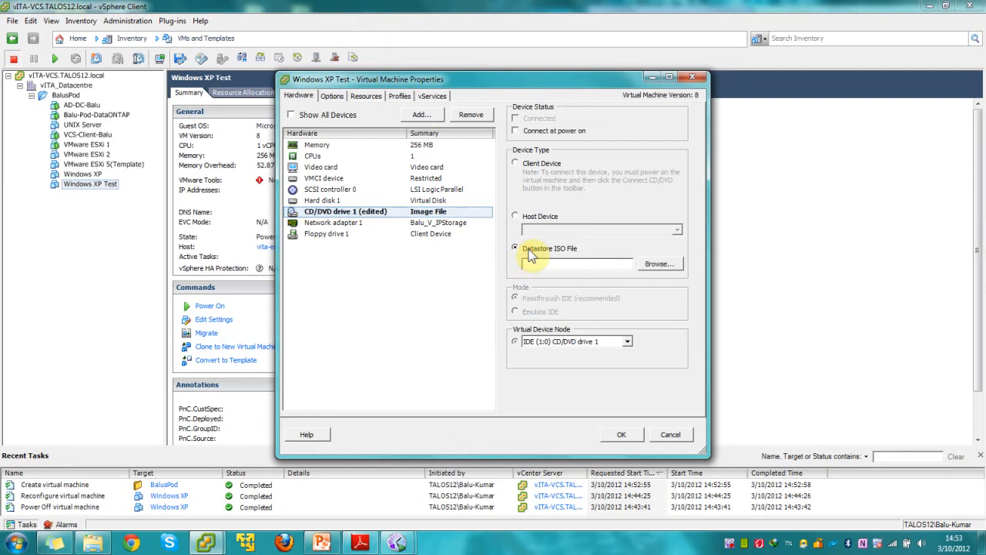
click(563, 135)
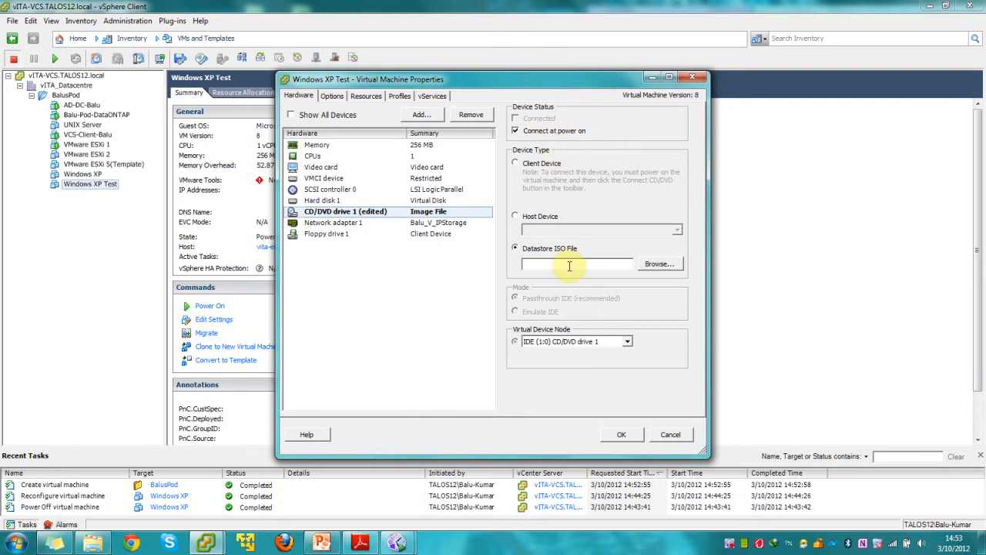
Step: Attach the ISO image from the Windows XP Professional folder of the vITA_vLibrary datastore and save the virtual machine's settings
click(670, 264)
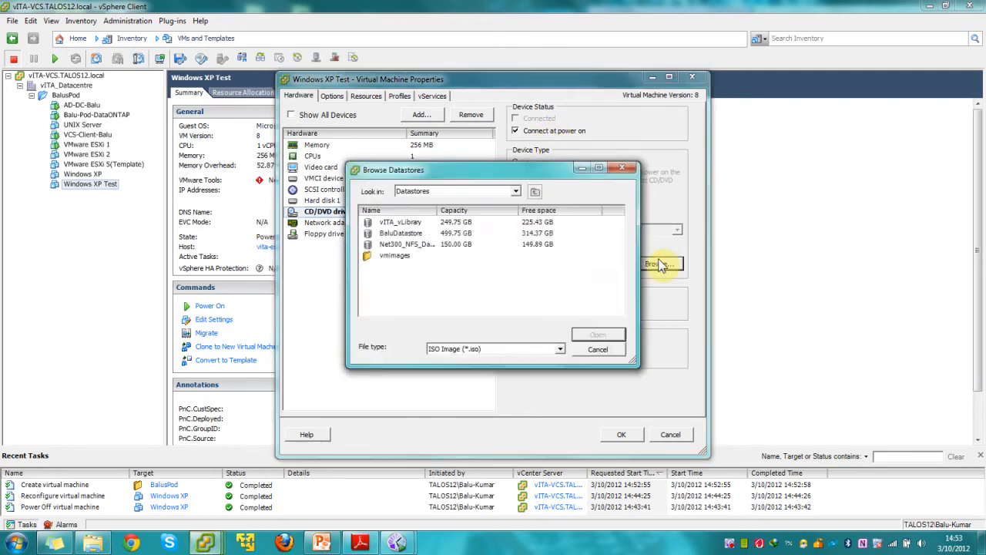
double_click(424, 233)
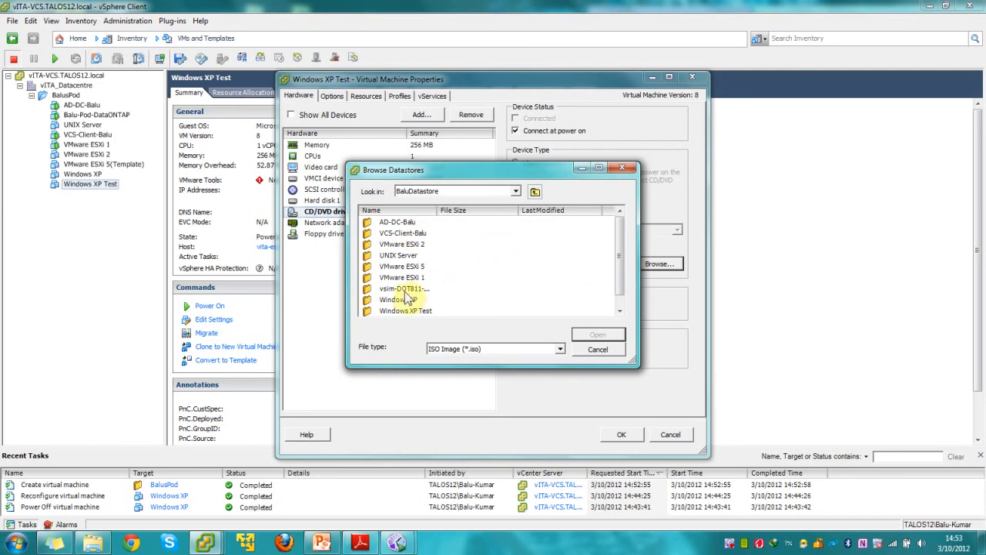
click(535, 191)
double_click(400, 222)
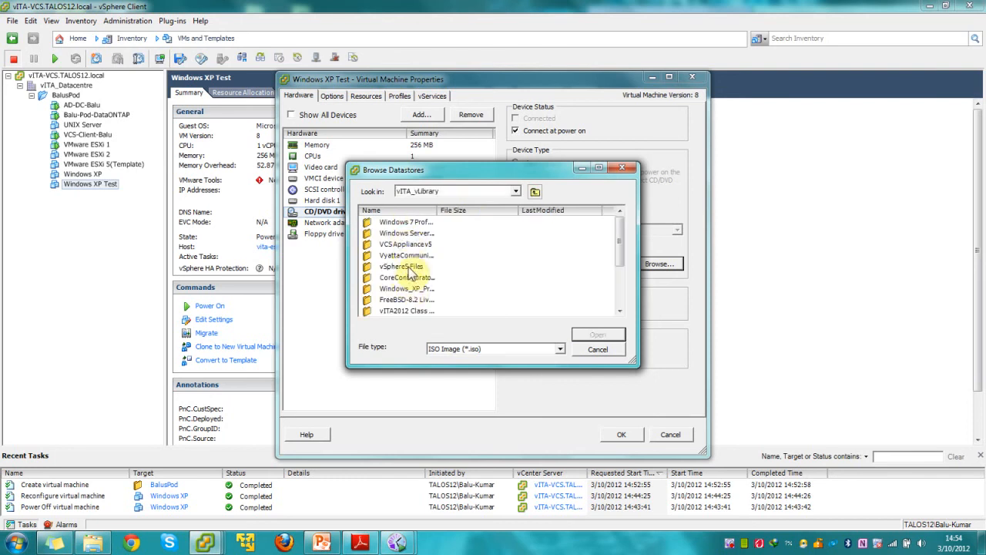
drag(621, 262, 624, 287)
click(393, 243)
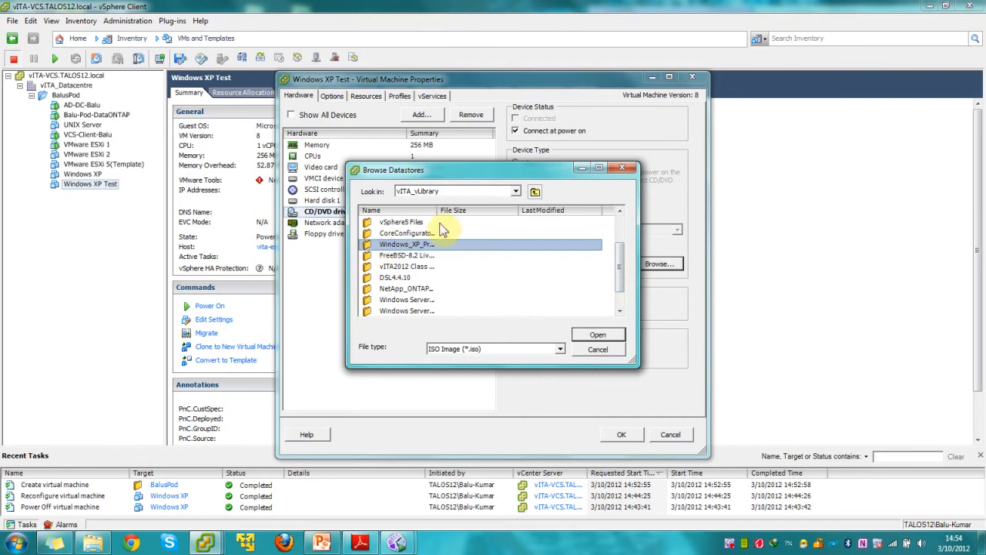
drag(439, 210, 516, 225)
double_click(393, 245)
click(443, 222)
click(617, 336)
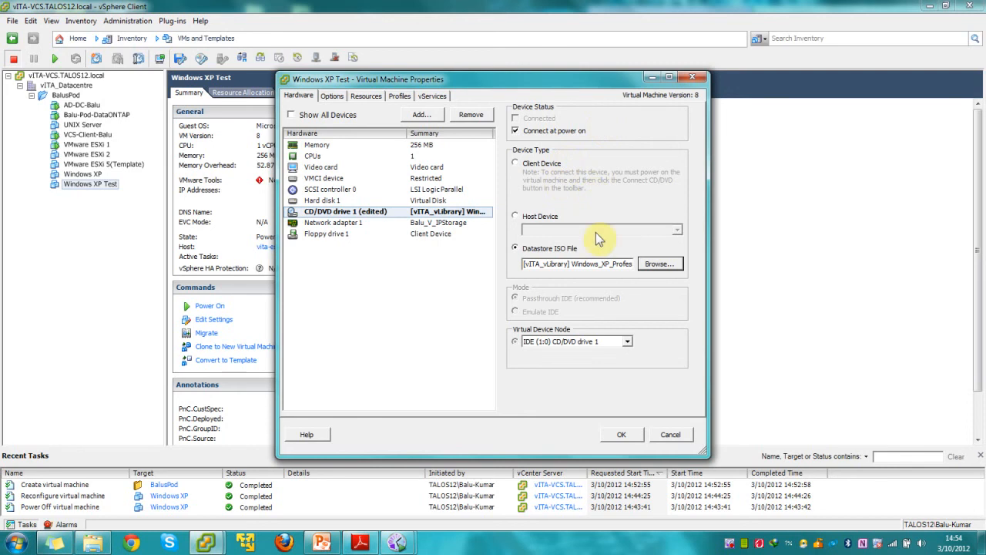
click(628, 435)
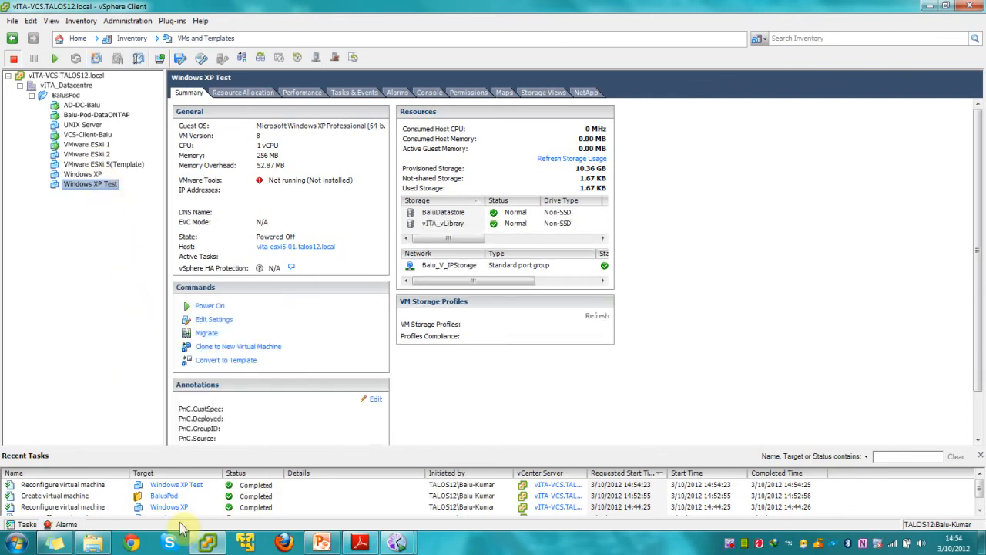
Step: Check the reconfiguration task's status and open the console of the Windows XP Test virtual machine
click(255, 485)
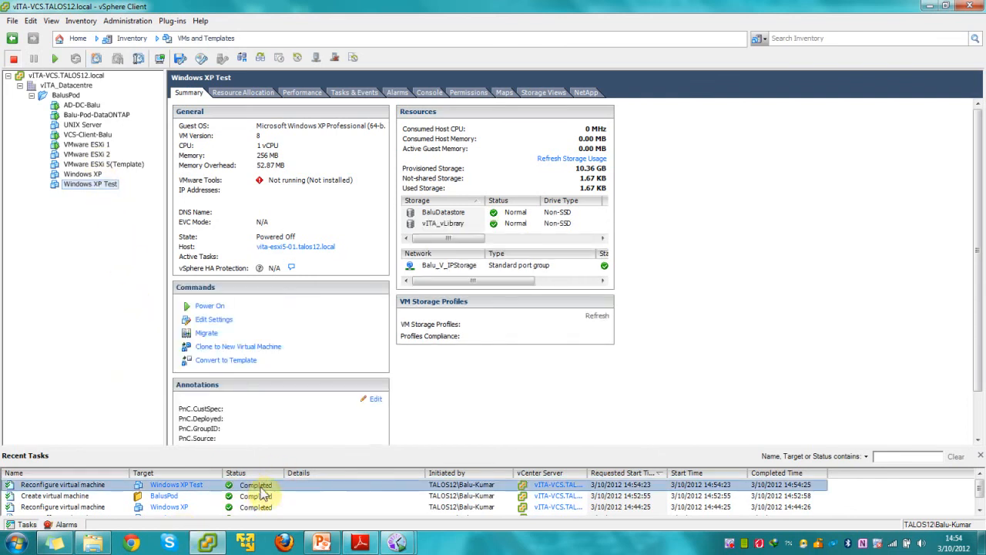
click(87, 185)
right_click(87, 186)
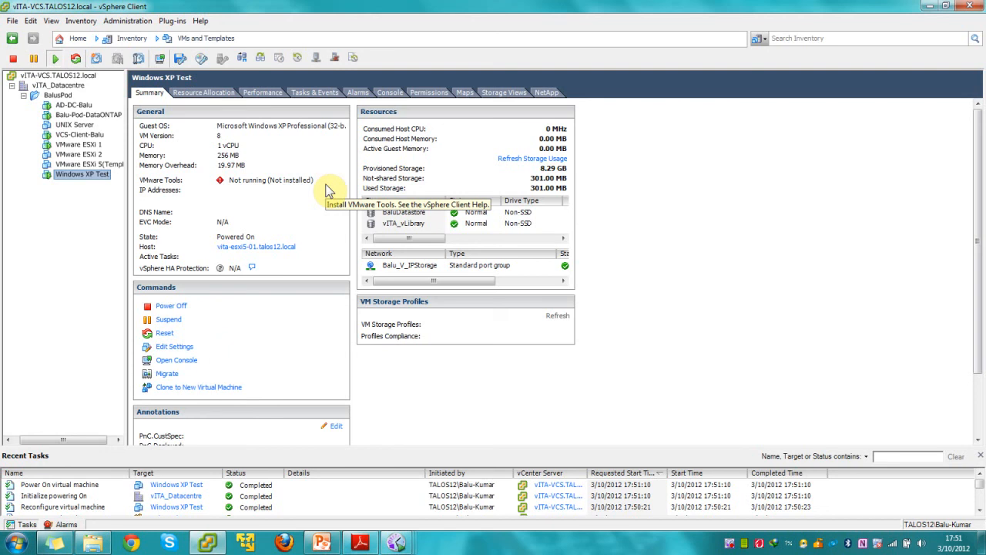
click(388, 93)
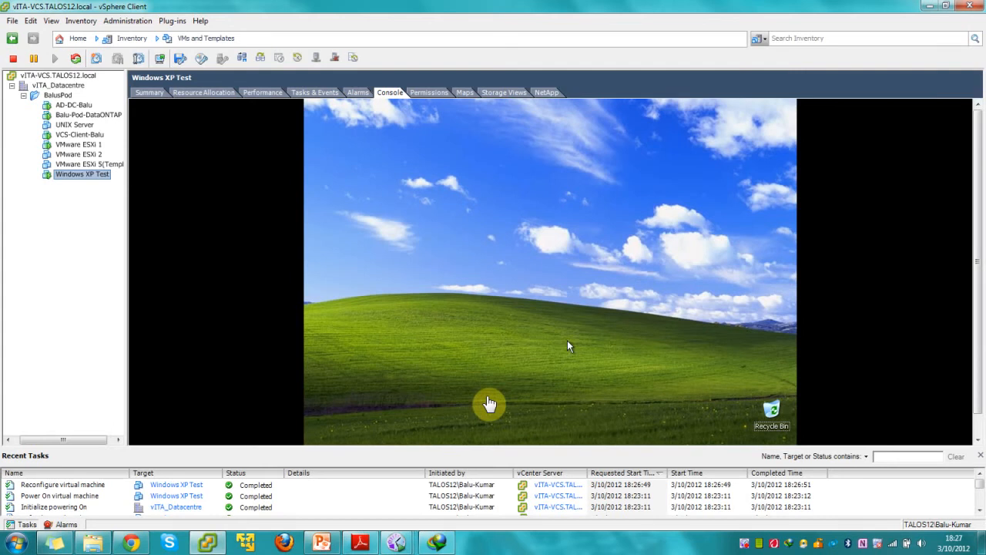
Step: Enter the guest console, bring up its Start menu, and release the cursor back to the client
click(495, 357)
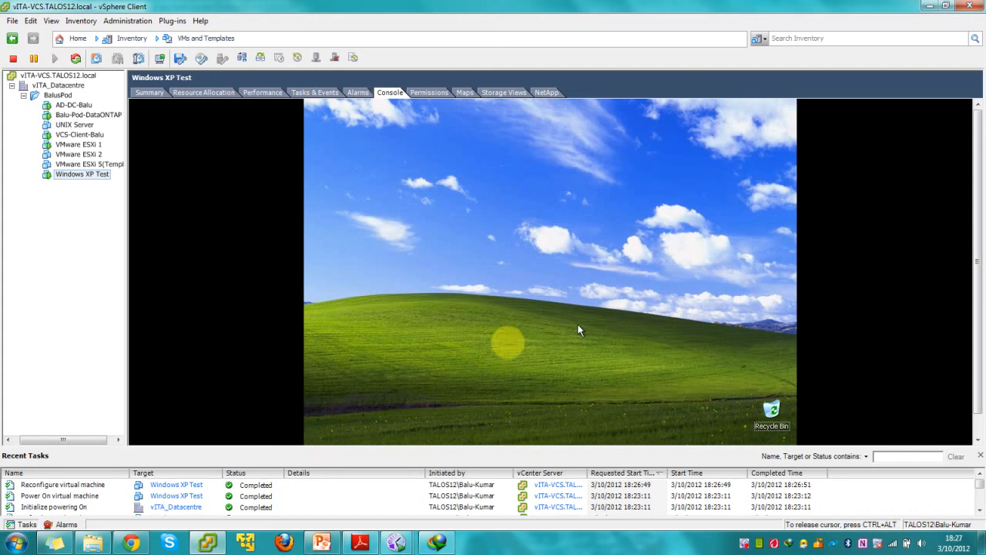
key(super)
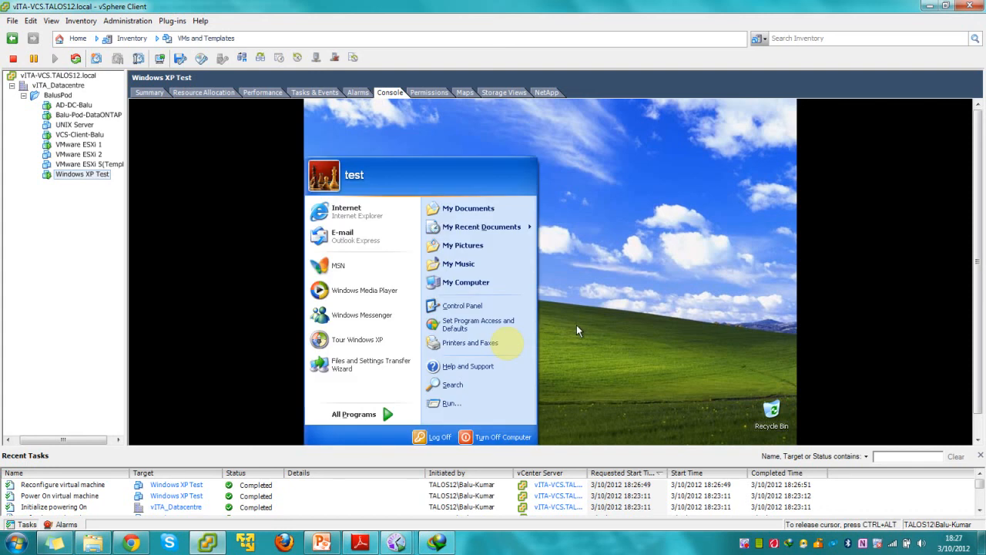
key(ctrl+alt)
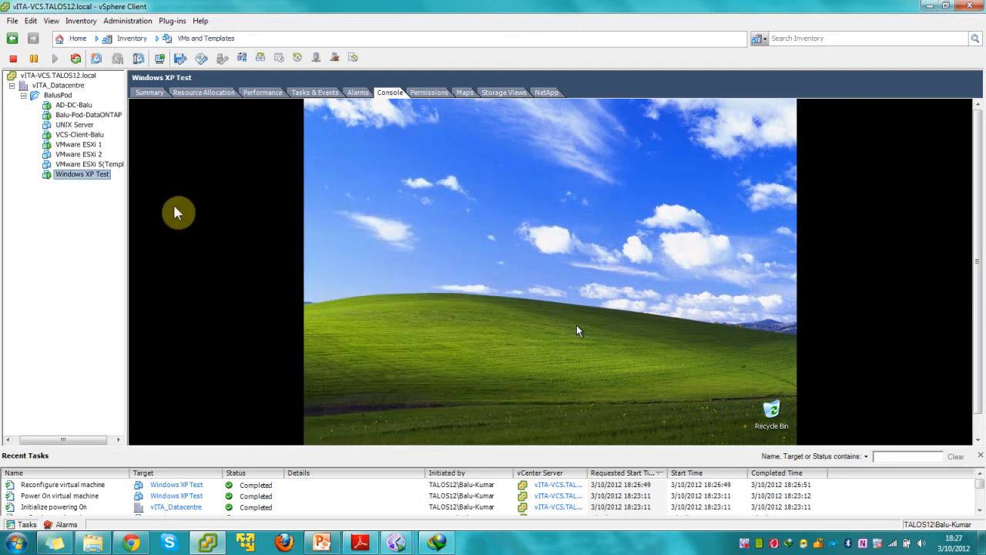
Step: In the Windows XP Test settings, disconnect CD/DVD drive 1, disable connecting it at power on, and save the settings
right_click(91, 181)
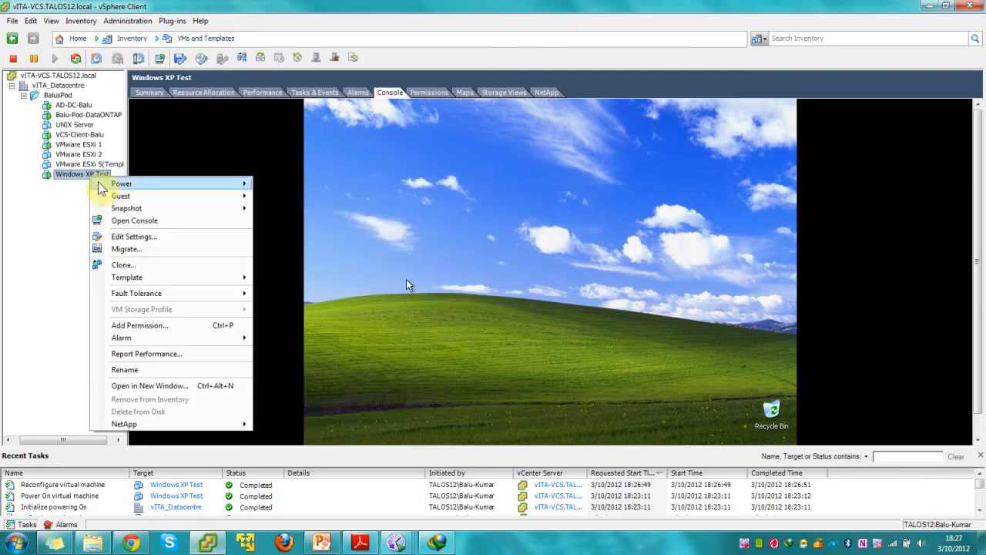
click(134, 234)
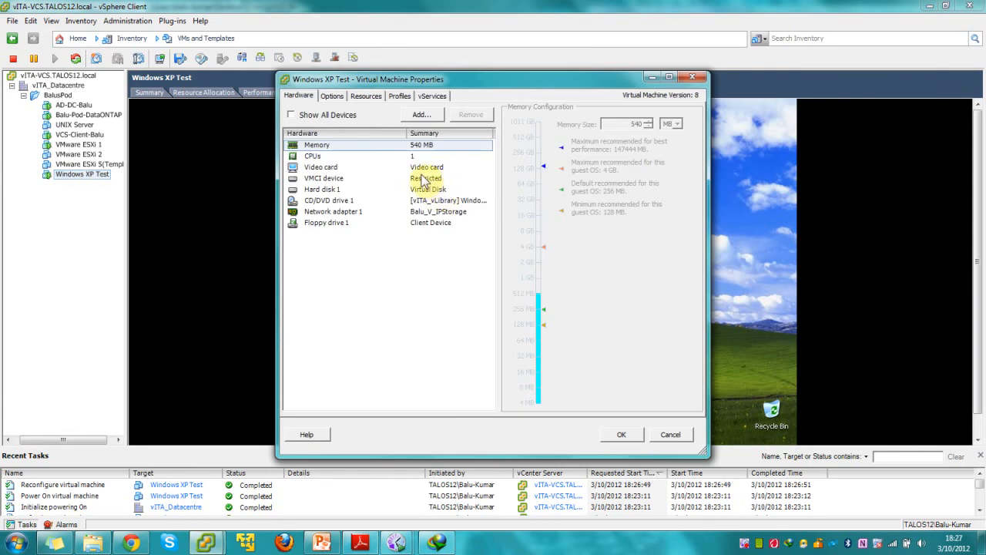
click(423, 190)
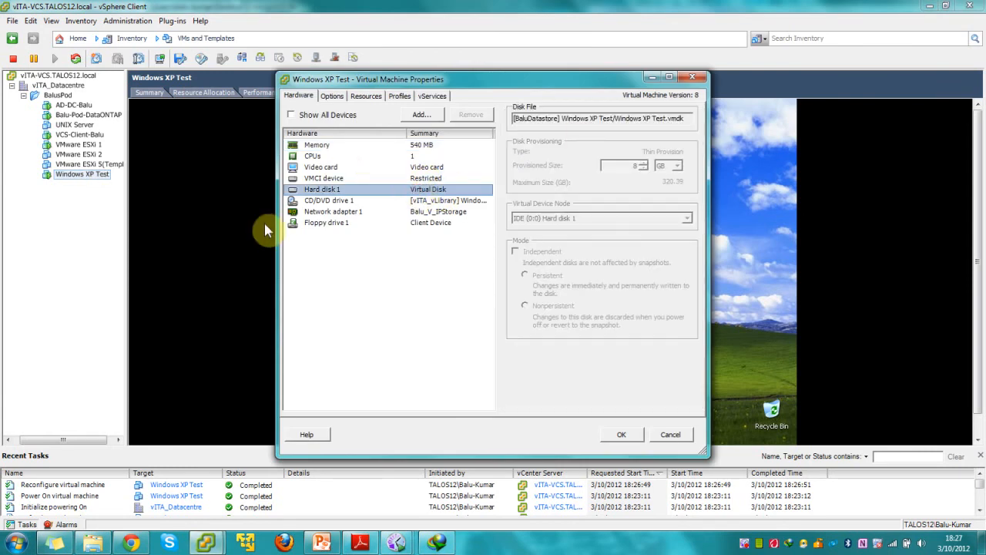
click(322, 200)
click(537, 133)
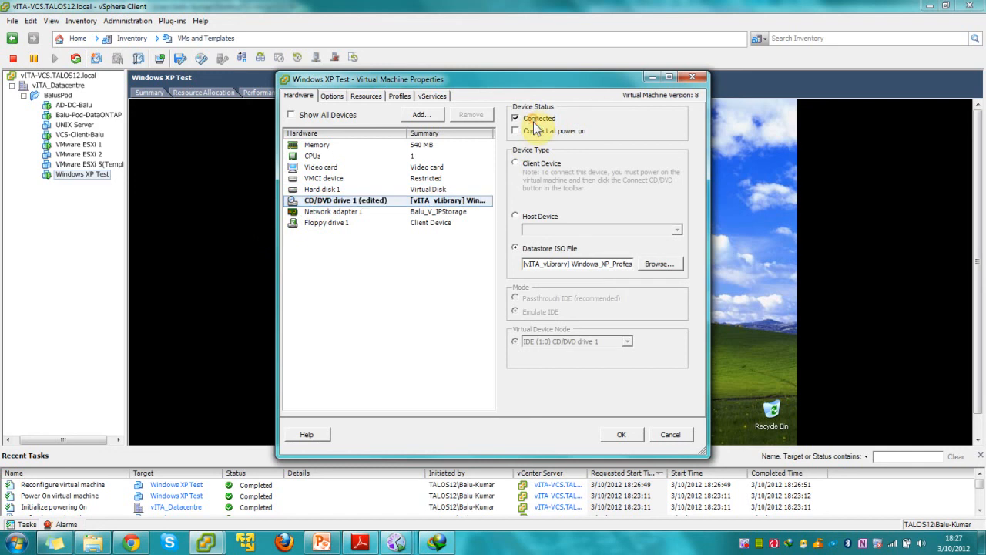
click(537, 133)
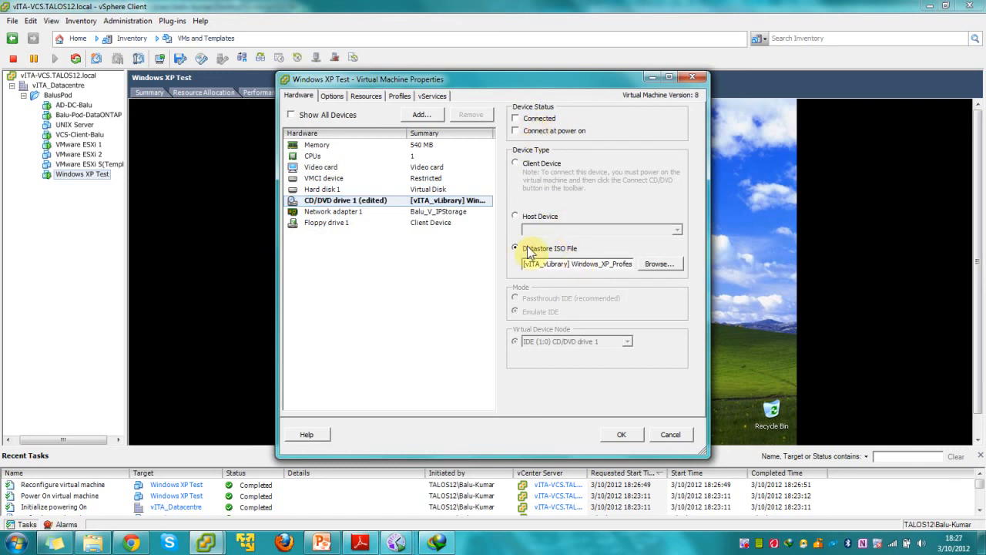
click(625, 433)
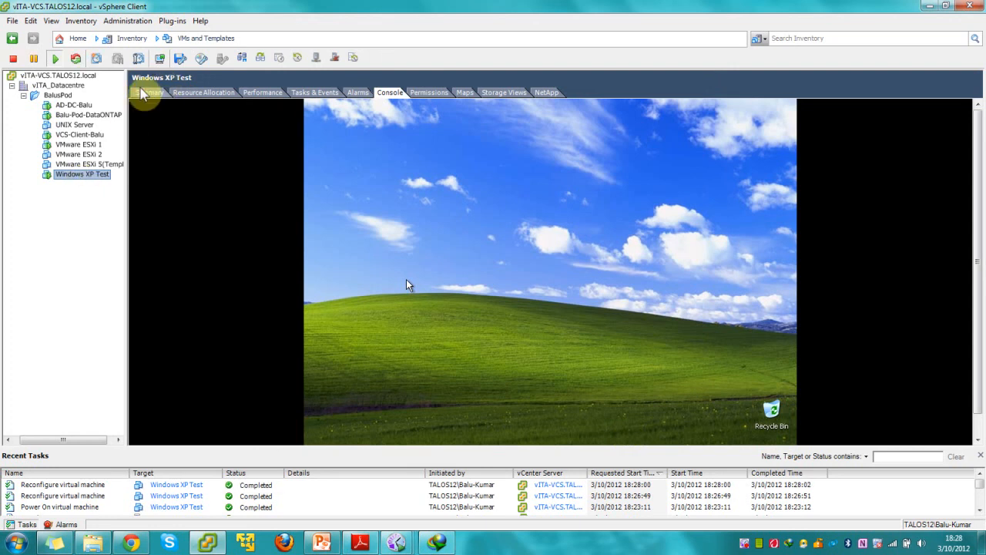
Step: Review the Windows XP Test summary's resource figures and refresh its storage usage
click(145, 93)
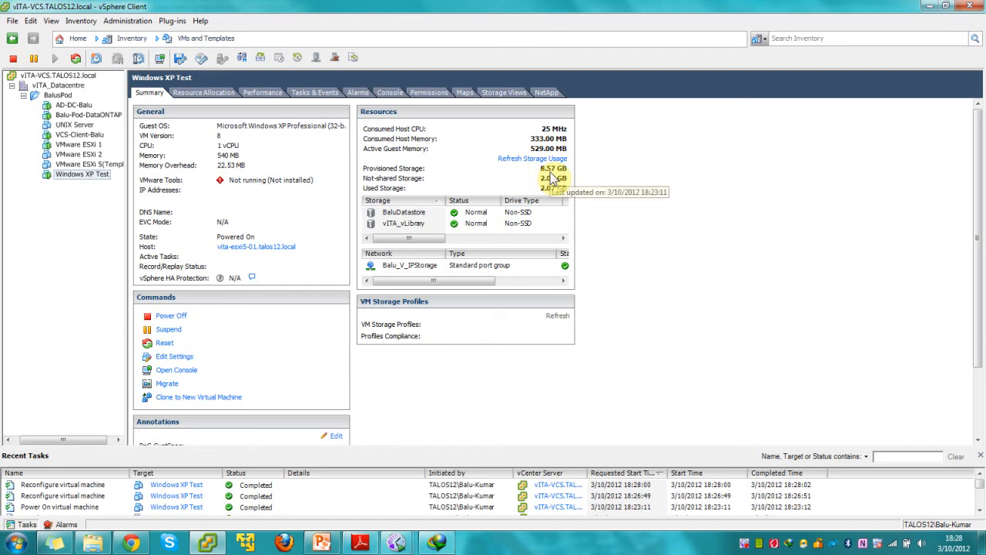
mouse_move(553, 192)
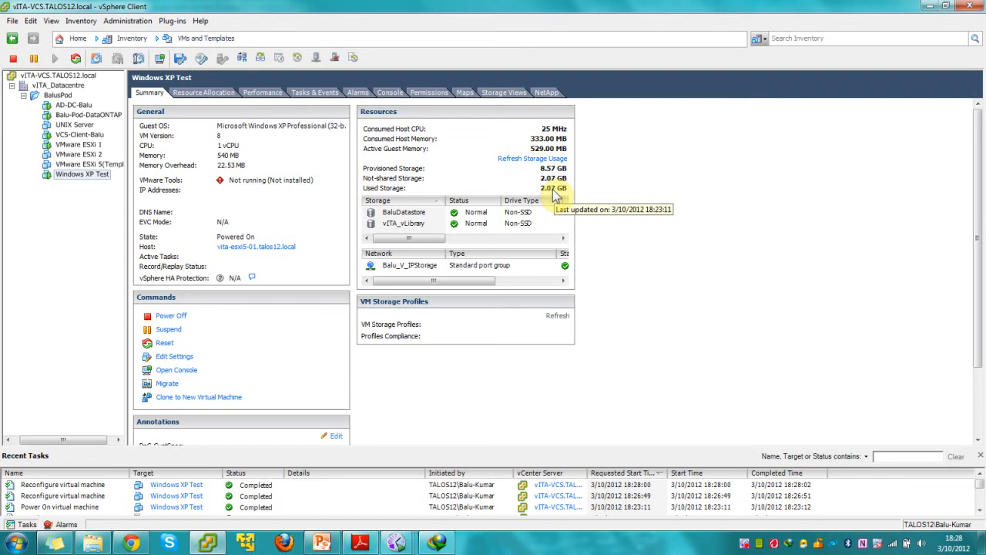
click(514, 163)
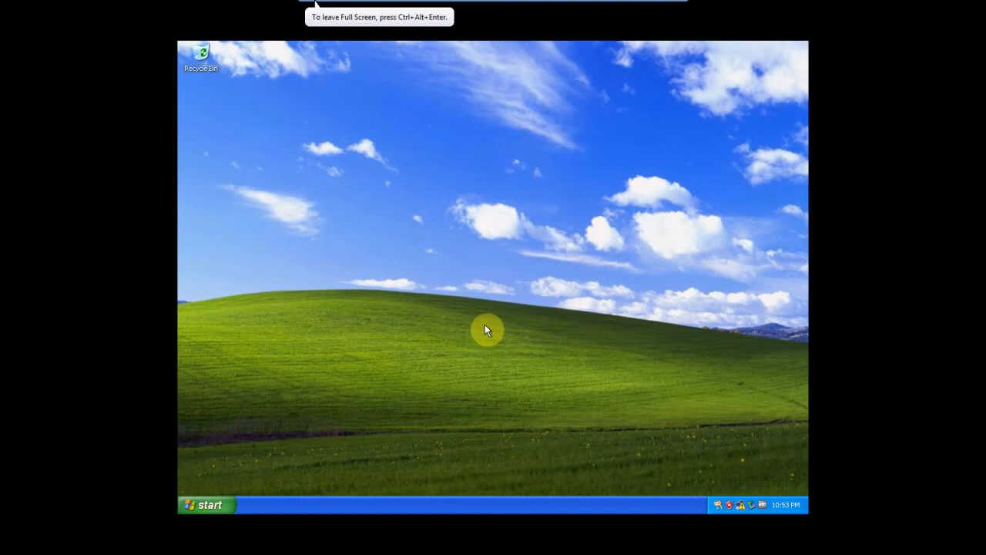
Step: Leave full screen, move the console window aside, and locate the guest command Install/Upgrade VMware Tools without running it
key(ctrl+alt+Return)
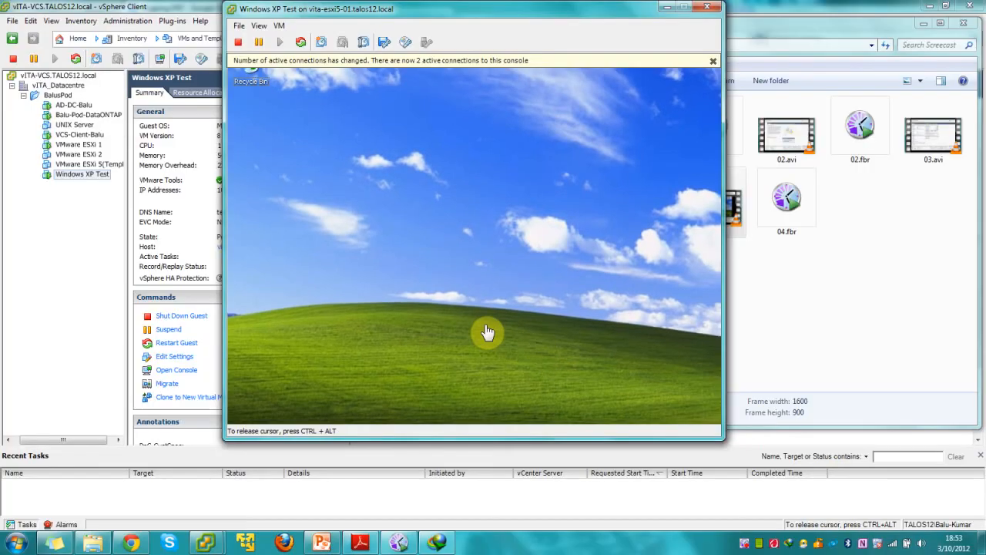
drag(346, 9, 415, 43)
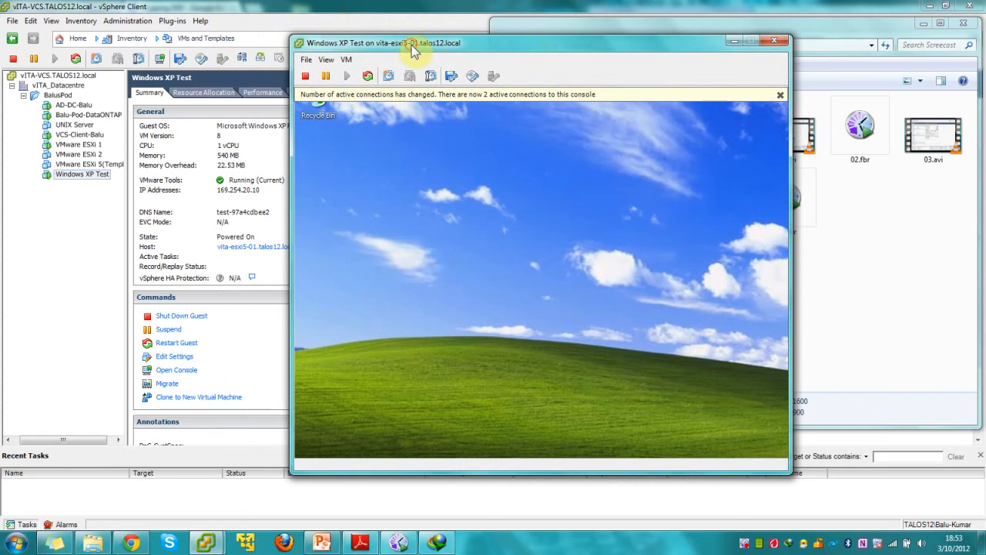
click(160, 59)
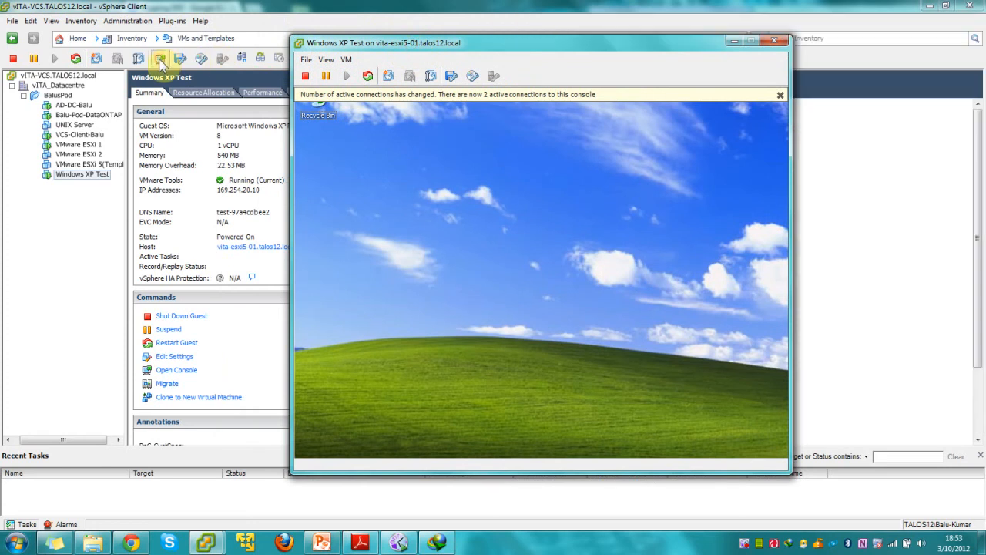
click(346, 60)
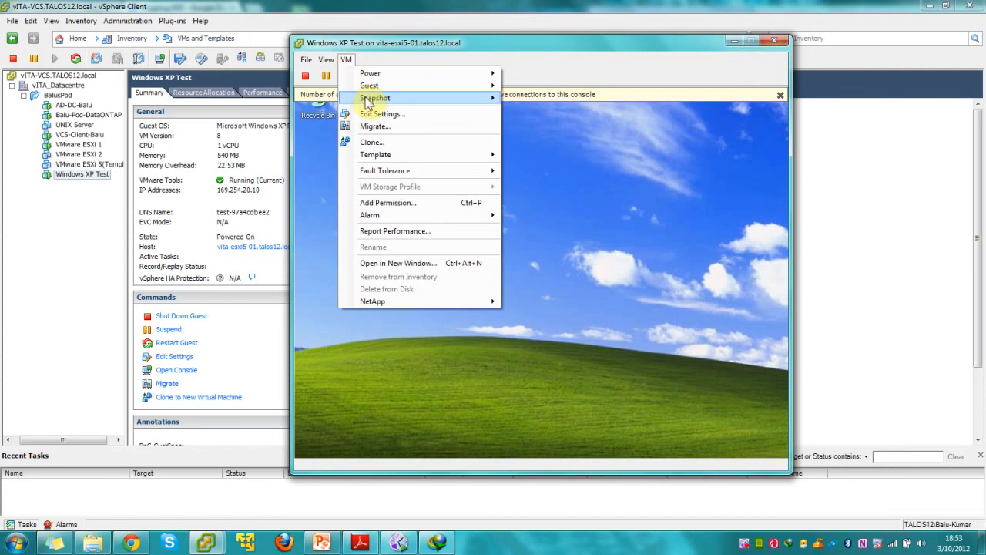
mouse_move(370, 88)
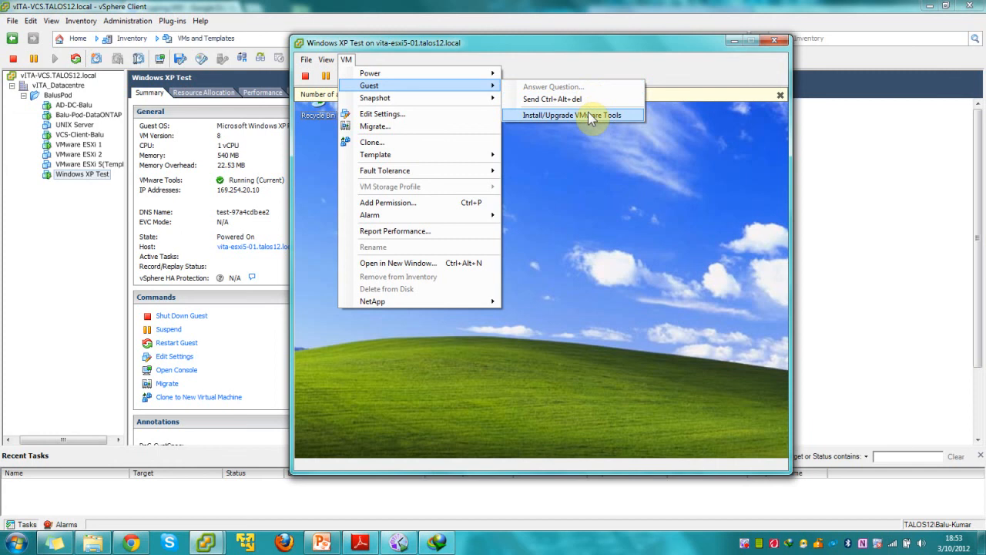
click(549, 245)
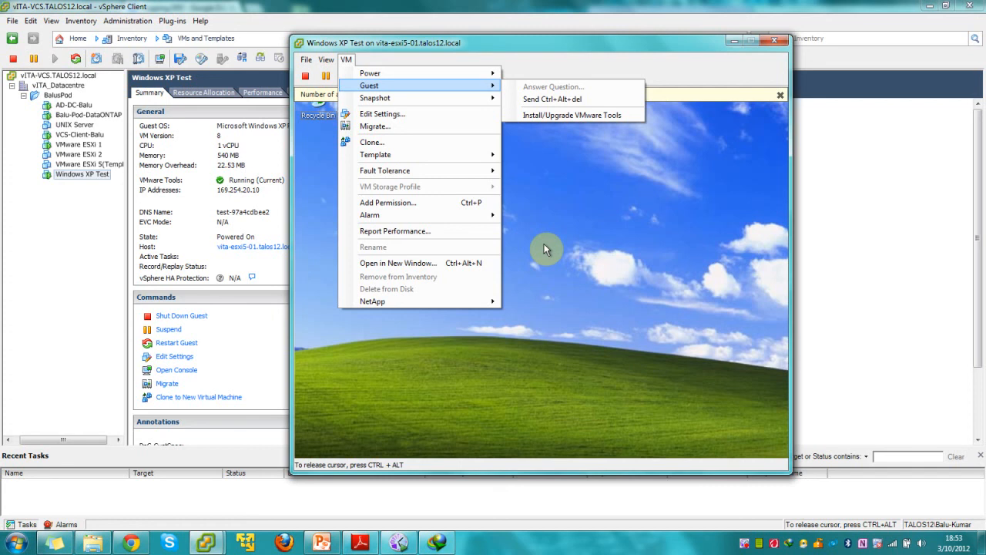
Step: In the full-screen guest, open the VMware Tools properties, check the time synchronization option, and accept the dialog
key(ctrl+alt+Return)
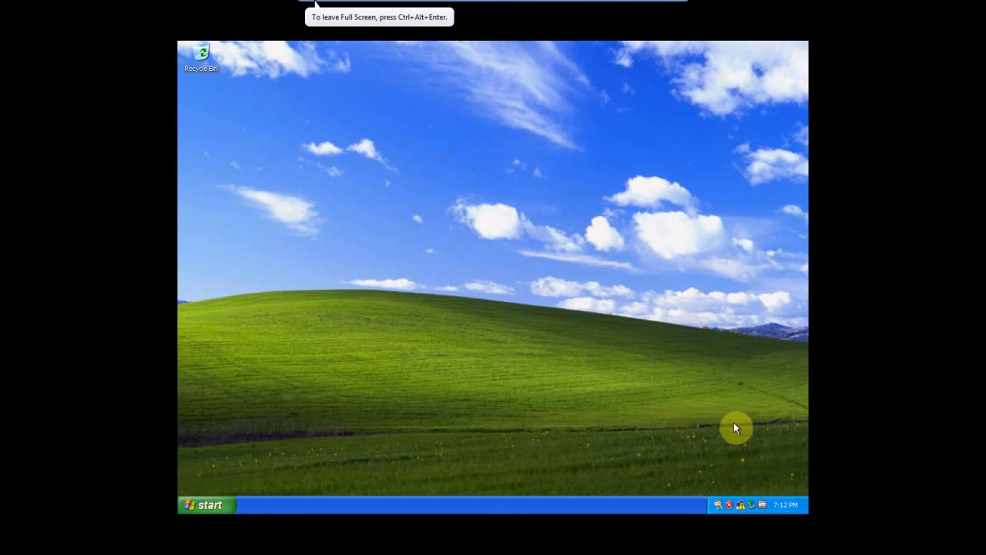
right_click(764, 502)
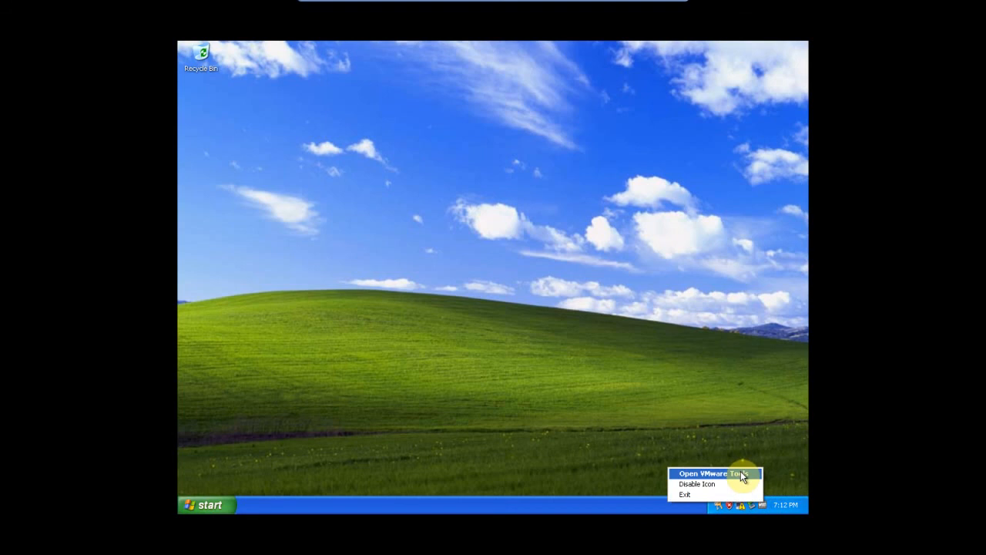
click(741, 475)
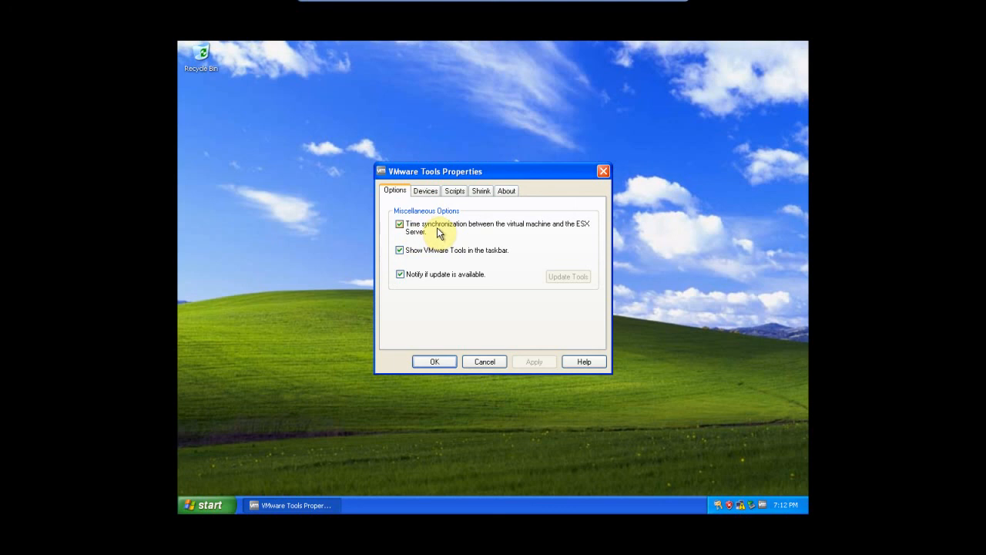
click(439, 364)
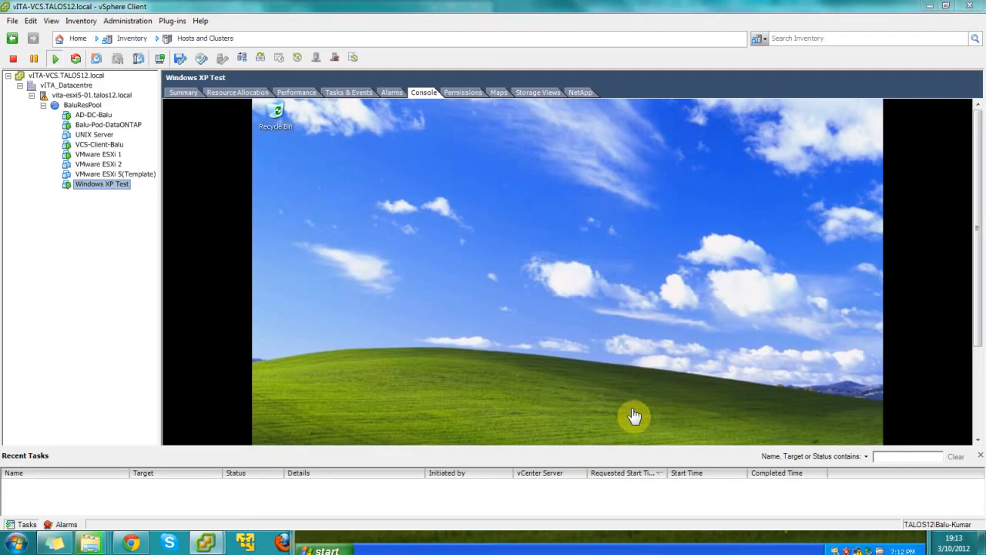
Step: Select the host vita-esxi5-01.talos12.local in the inventory and examine the date, time and NTP details of its Time Configuration
click(188, 40)
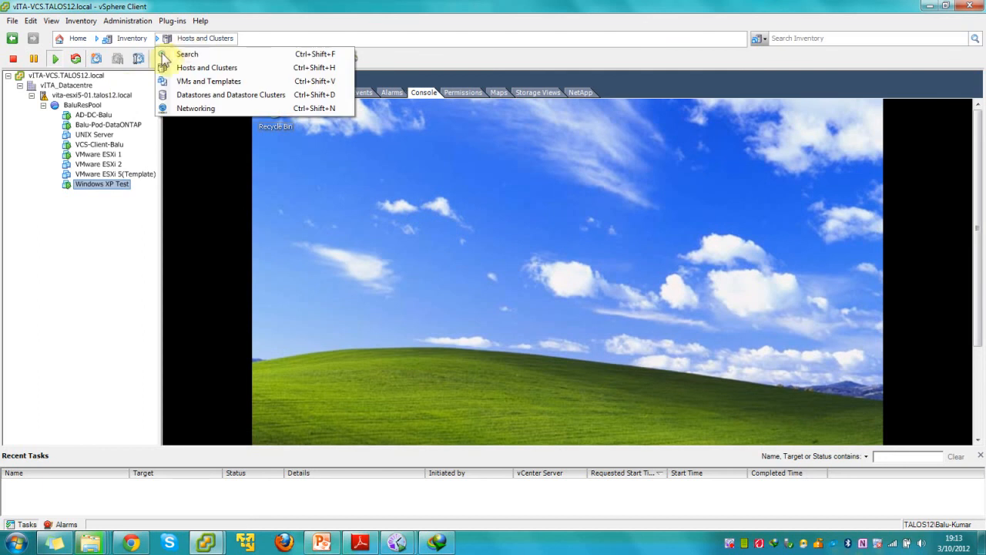
click(81, 95)
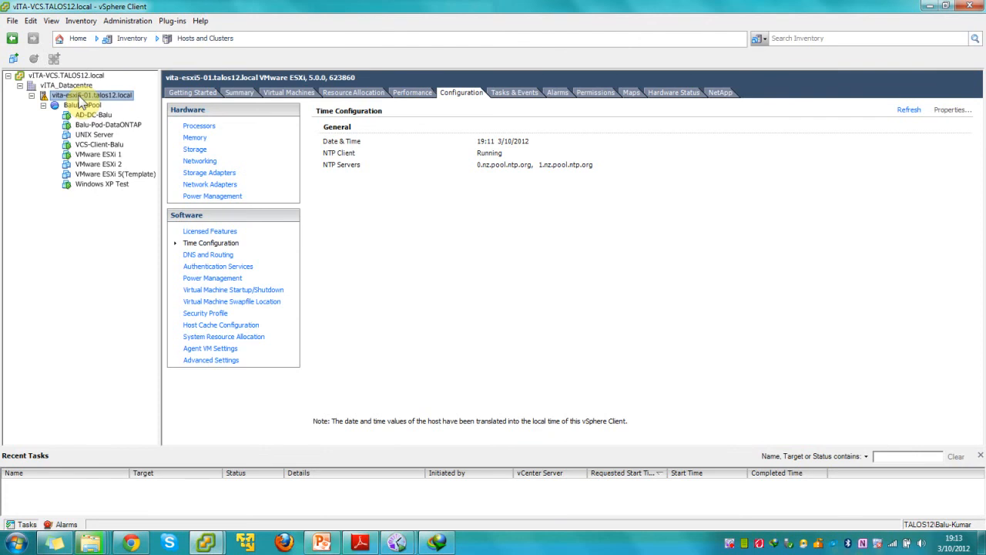
right_click(79, 98)
click(42, 100)
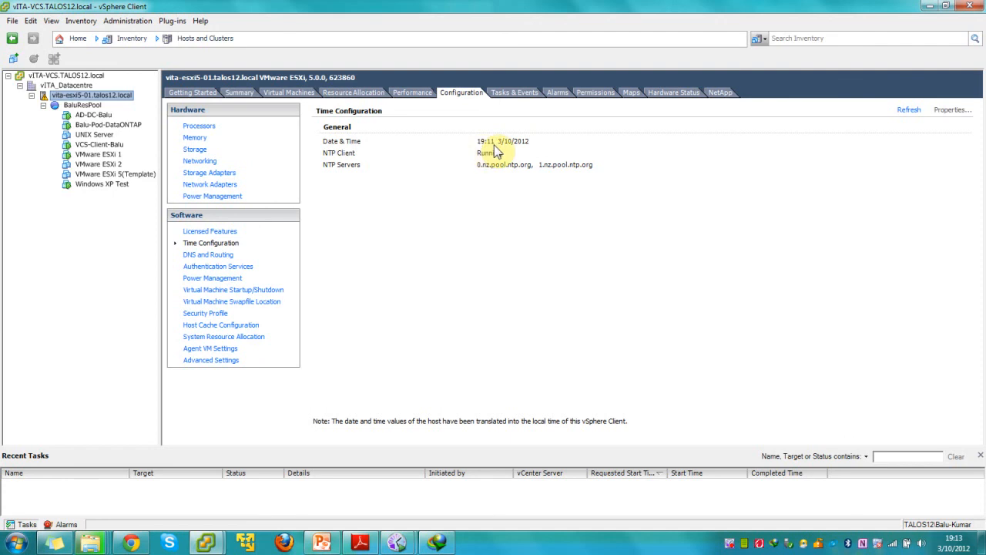
Step: Return to the Windows XP Test console, check the guest's clock in full screen, and leave full screen
click(108, 187)
key(ctrl+alt+Return)
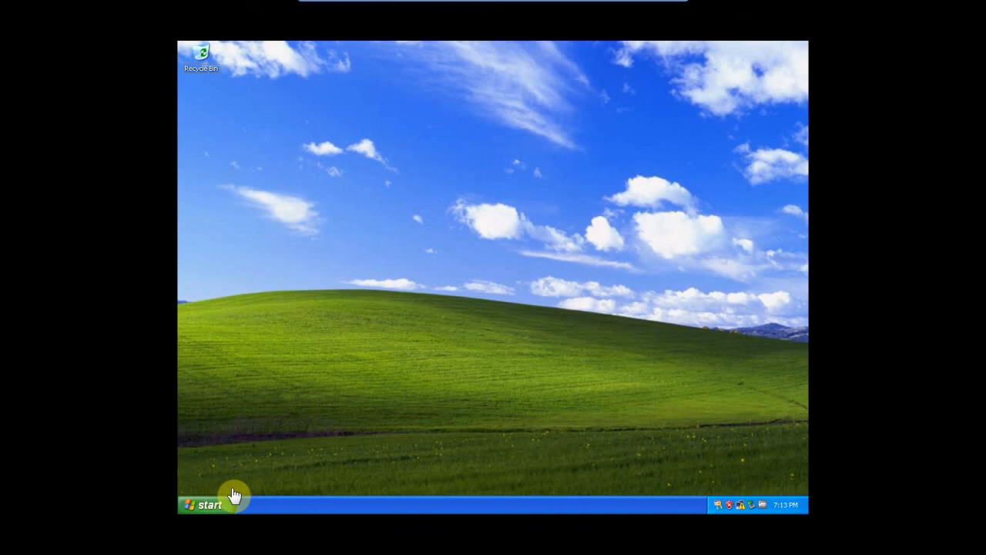
key(ctrl+alt+Return)
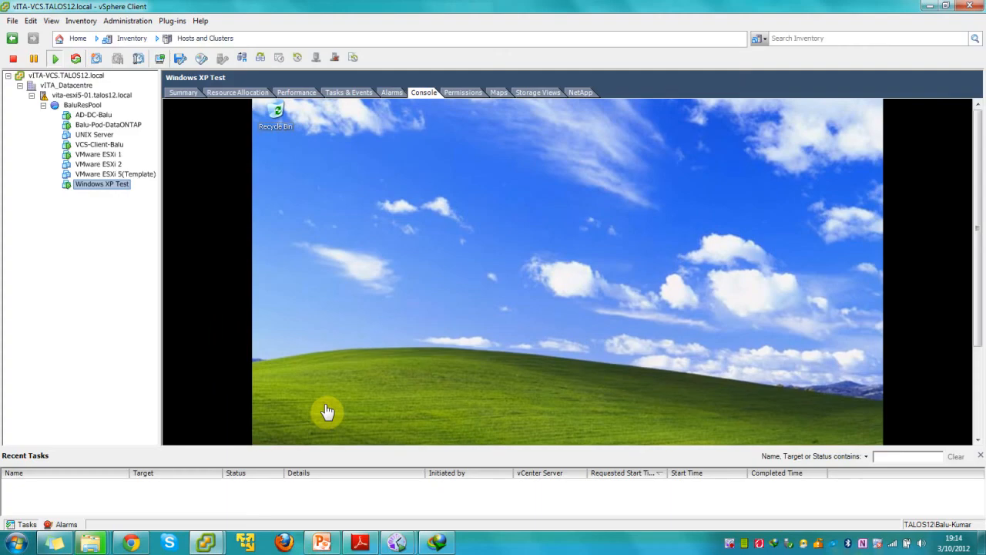
Step: In the Windows XP Test settings, open the datastore browser for CD/DVD drive 1's ISO file
right_click(98, 189)
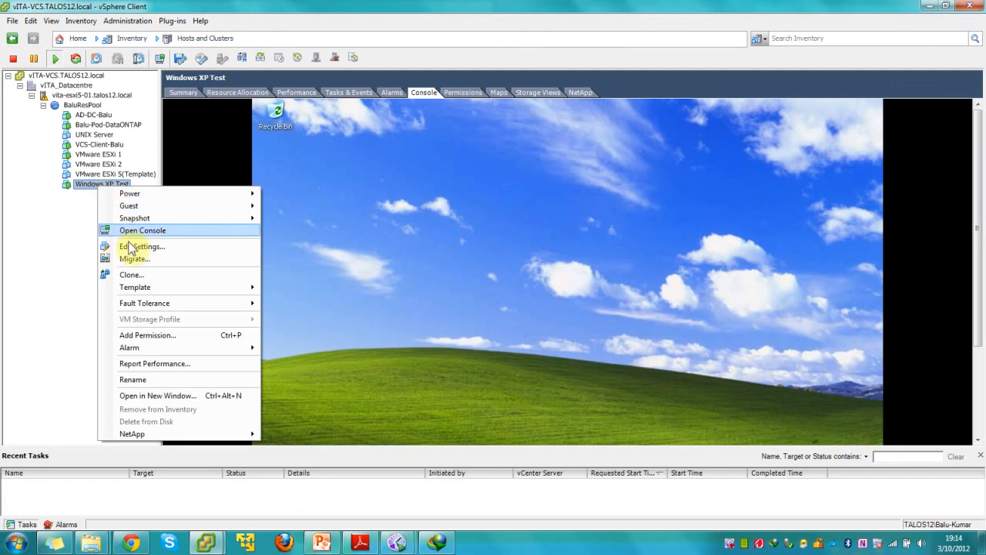
click(132, 248)
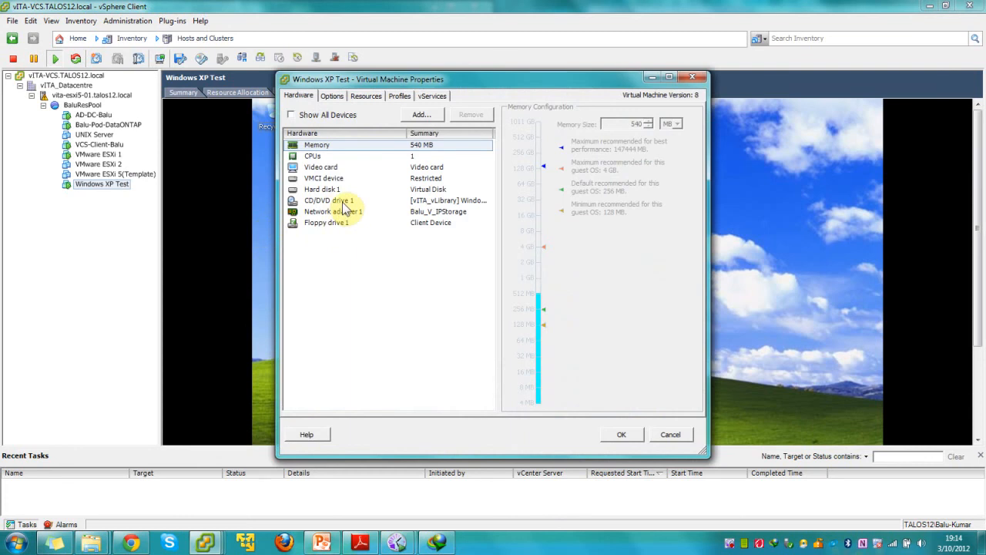
click(344, 202)
click(672, 264)
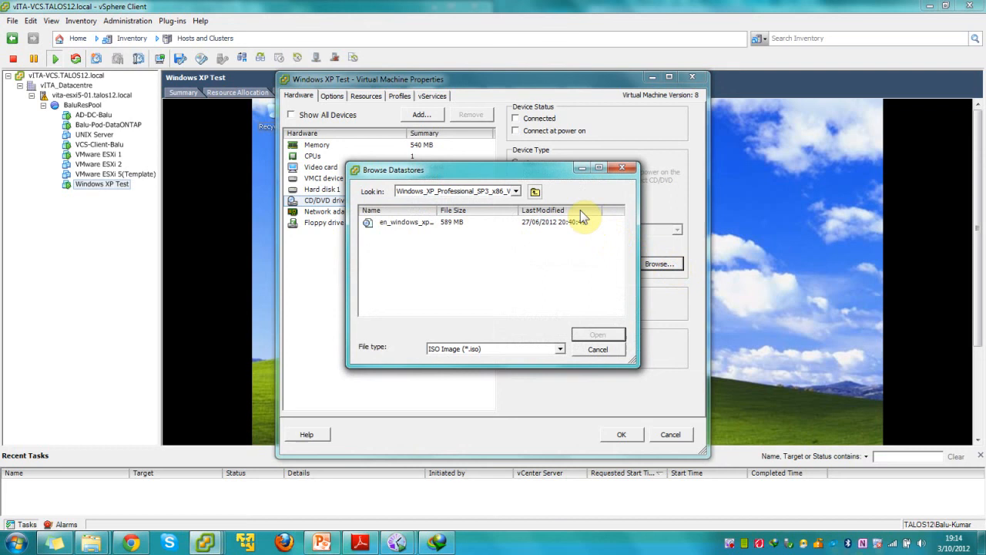
Step: Attach the VMware DataRecovery ISO image from the vITA_vLibrary datastore and save the virtual machine's settings
click(535, 191)
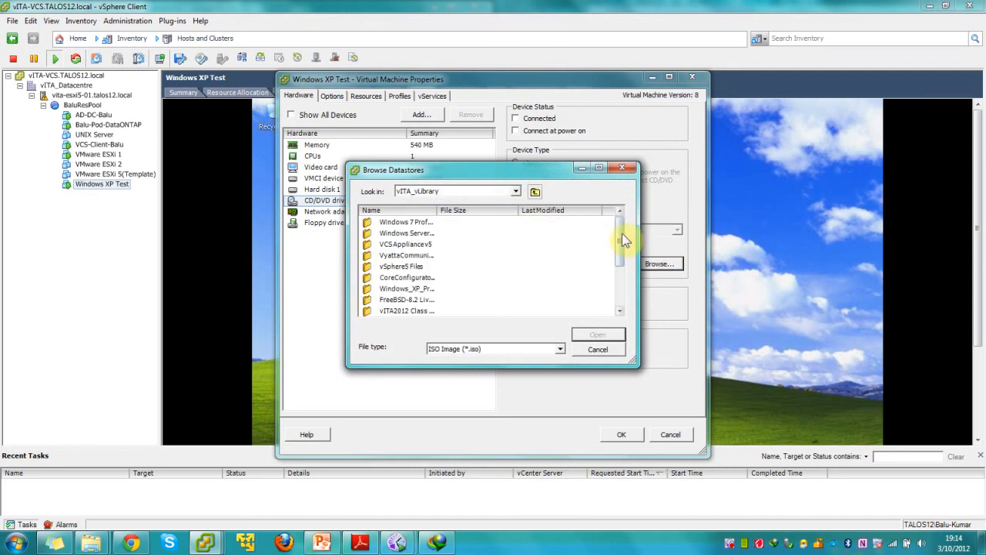
drag(621, 233, 623, 280)
double_click(389, 300)
click(413, 222)
click(593, 334)
click(617, 434)
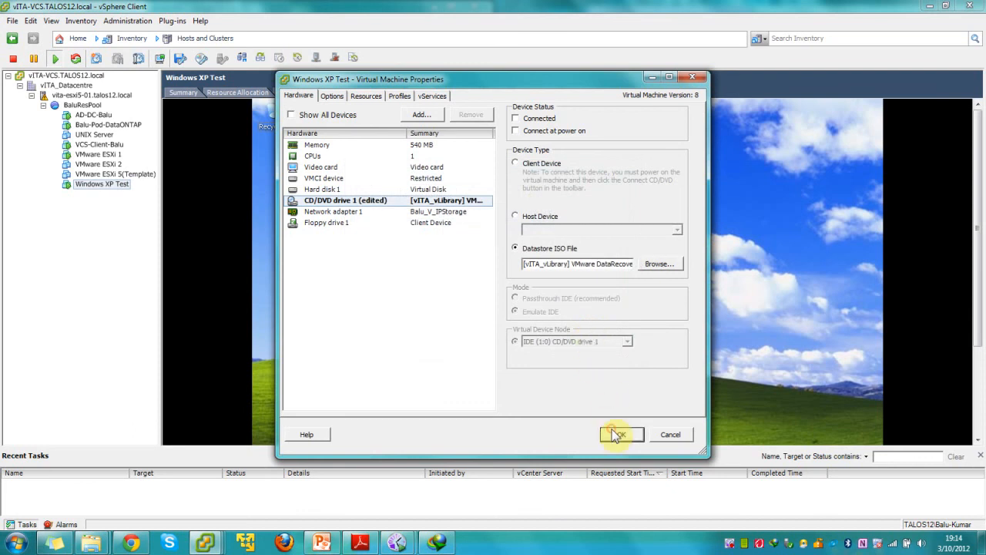
Step: View the Windows XP Test guest in full screen, open its Start menu, and return to the windowed console
click(585, 391)
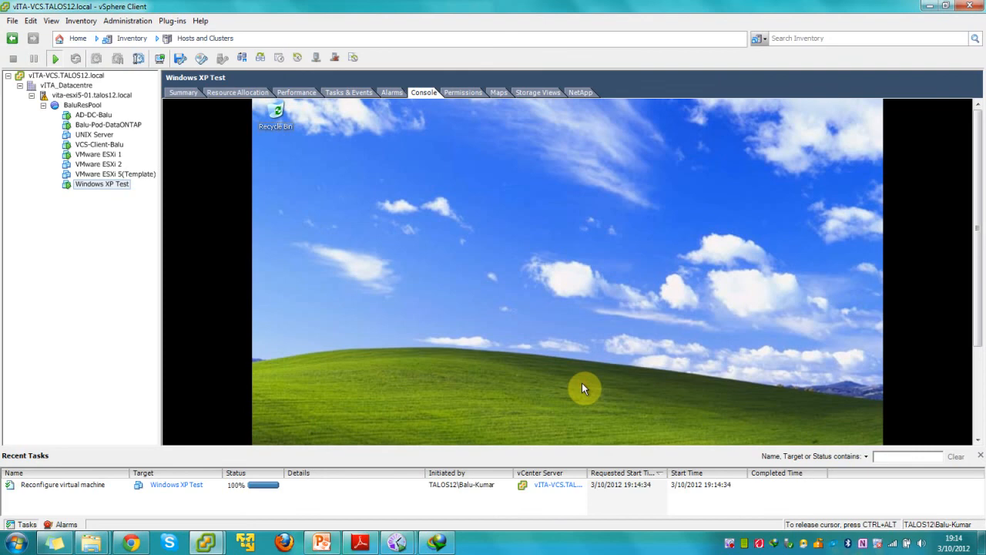
key(ctrl+alt+Return)
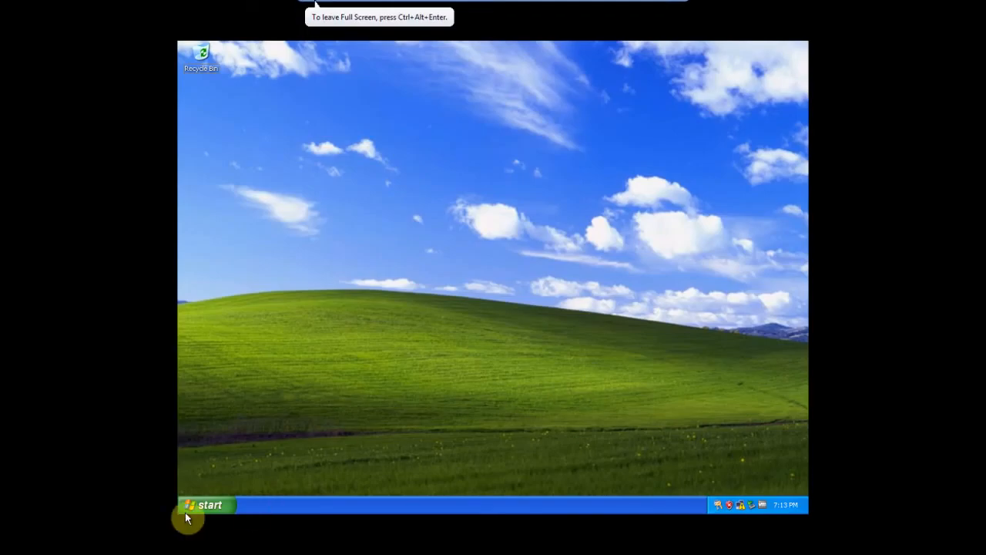
click(217, 497)
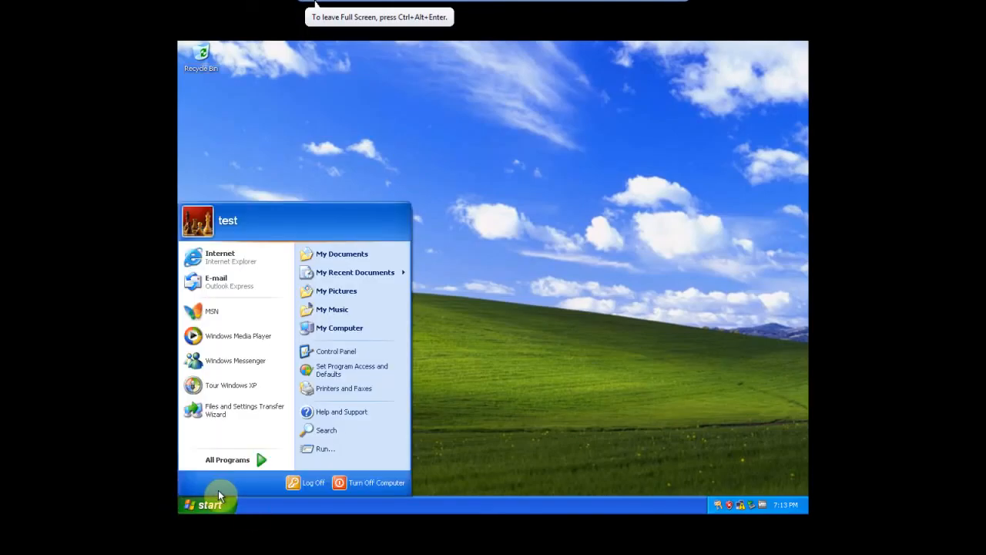
key(ctrl+alt+Return)
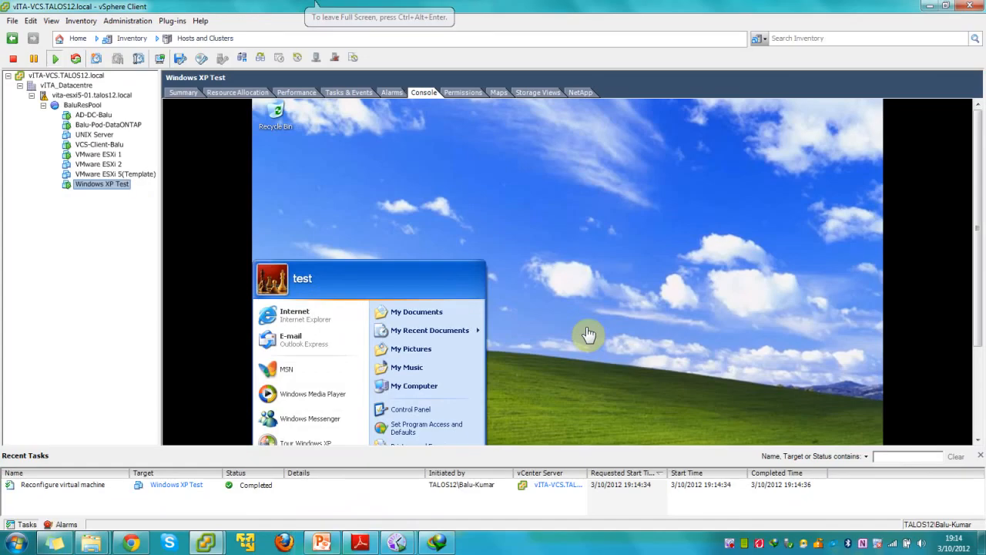
Step: In the Windows XP Test settings, enable Connected and Connect at power on for CD/DVD drive 1 and save
right_click(120, 185)
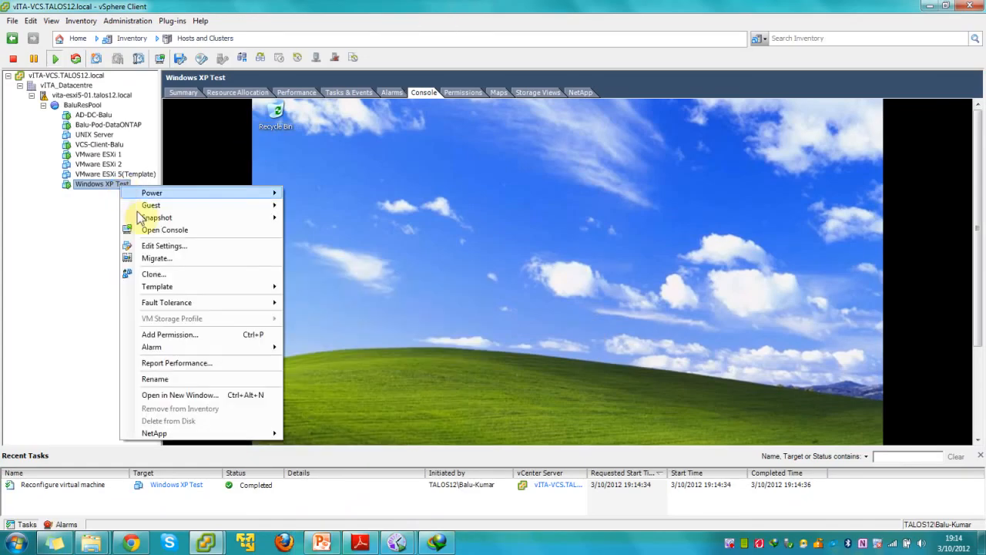
click(153, 245)
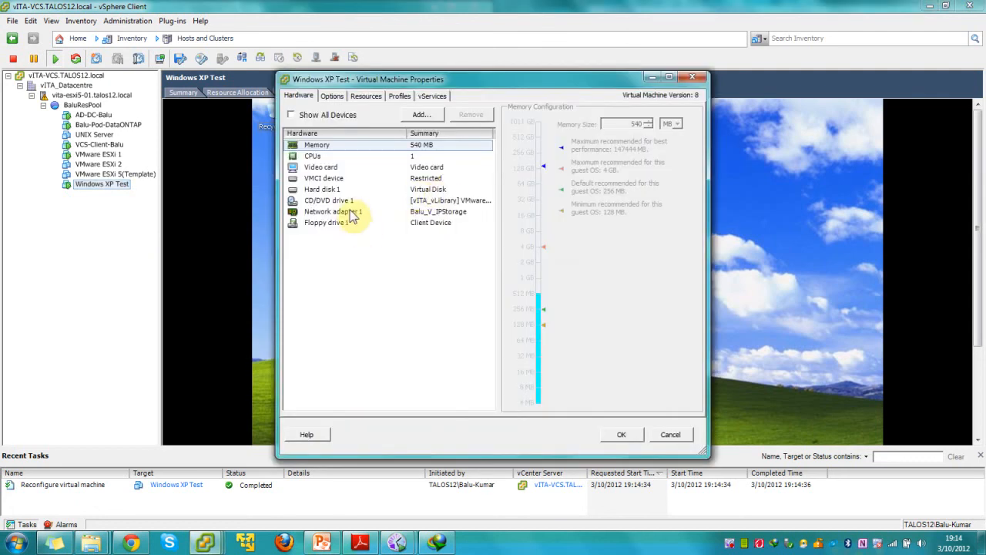
click(341, 202)
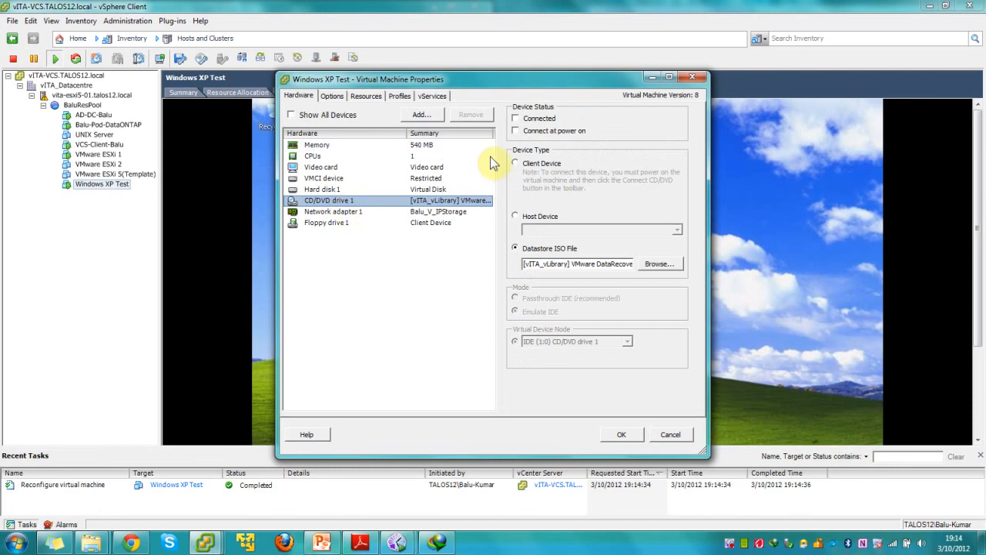
click(522, 121)
click(518, 131)
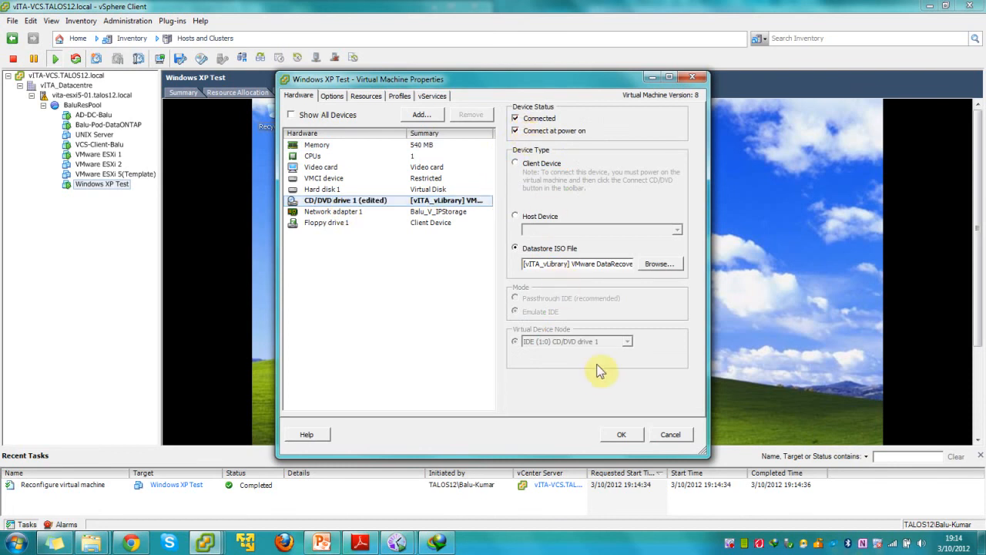
click(620, 435)
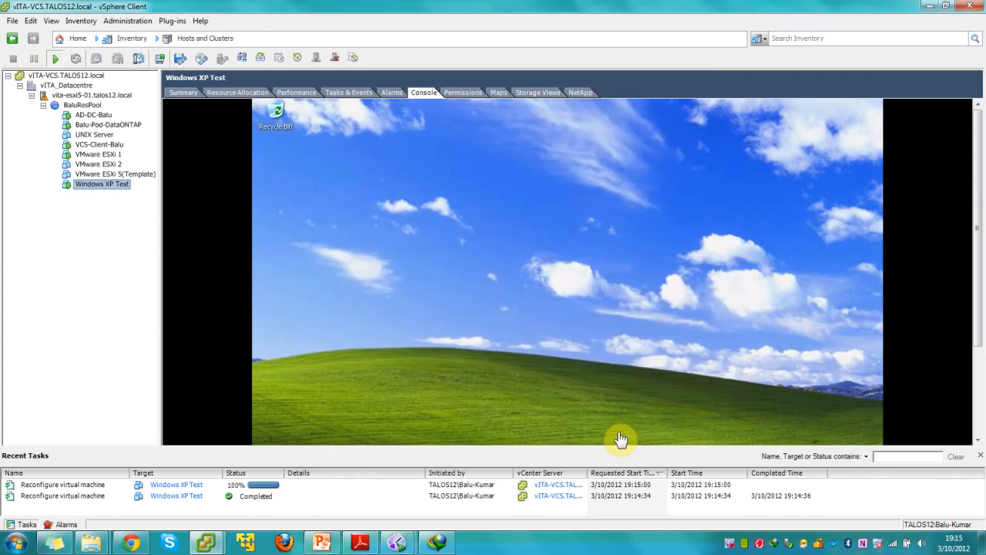
Step: Show the Windows XP Test console in full screen and close the guest's Data Recovery Installer window
click(611, 392)
key(ctrl+alt+Return)
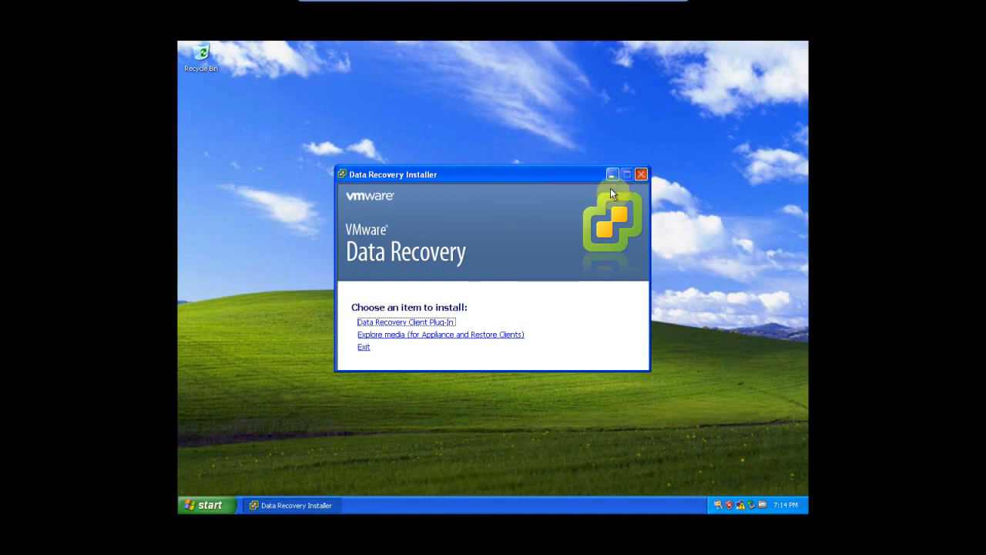
click(641, 175)
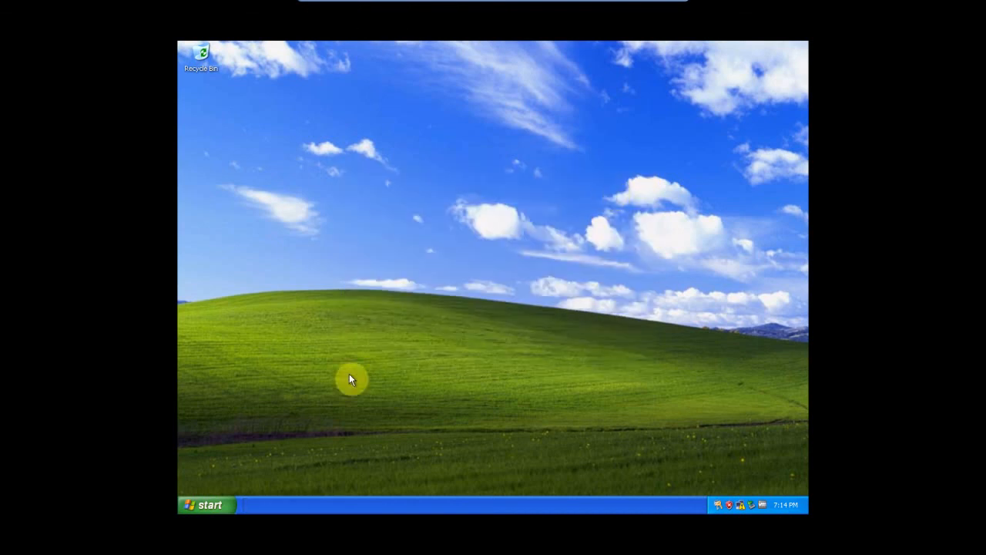
Step: Open My Computer in the guest and explore the contents of the VMware Data Recovery (D:) drive
click(212, 499)
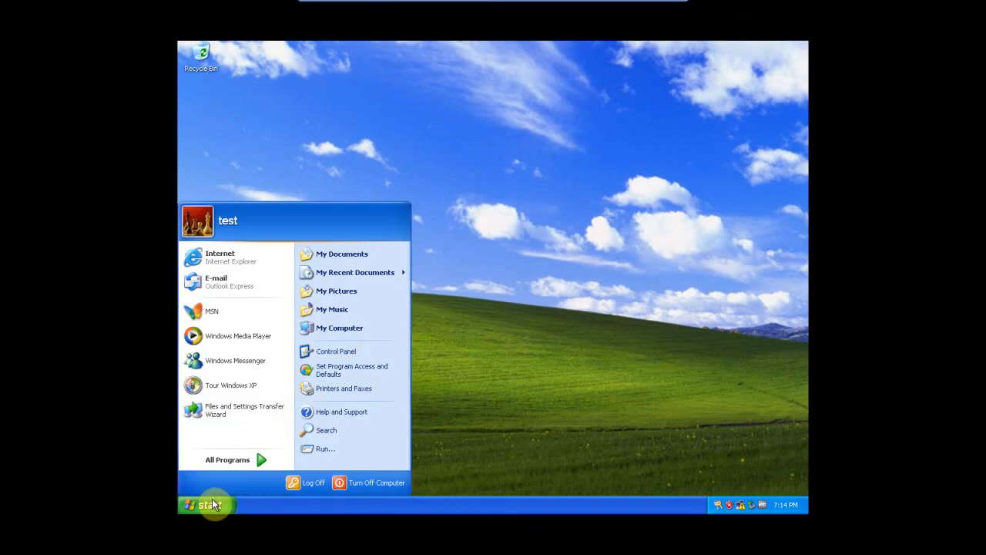
click(360, 328)
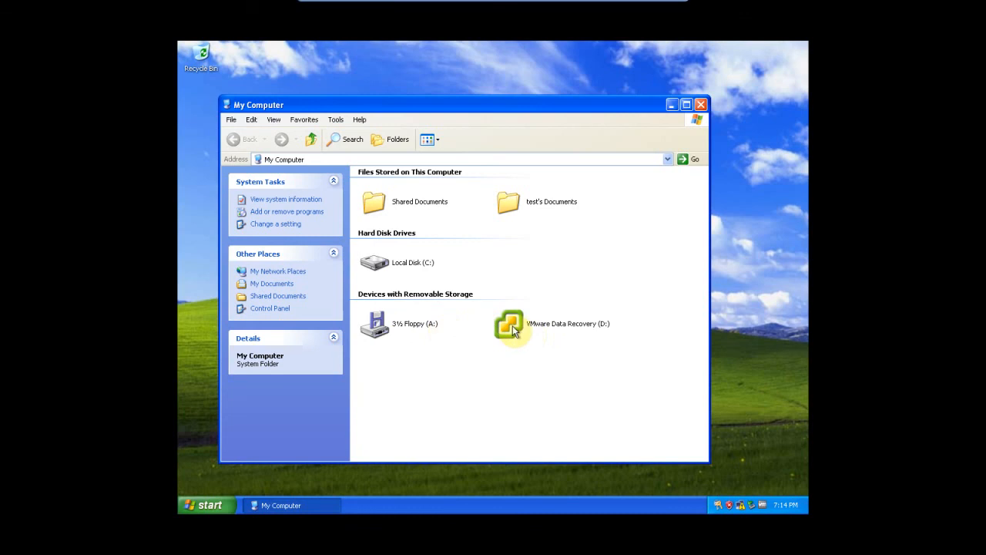
click(531, 333)
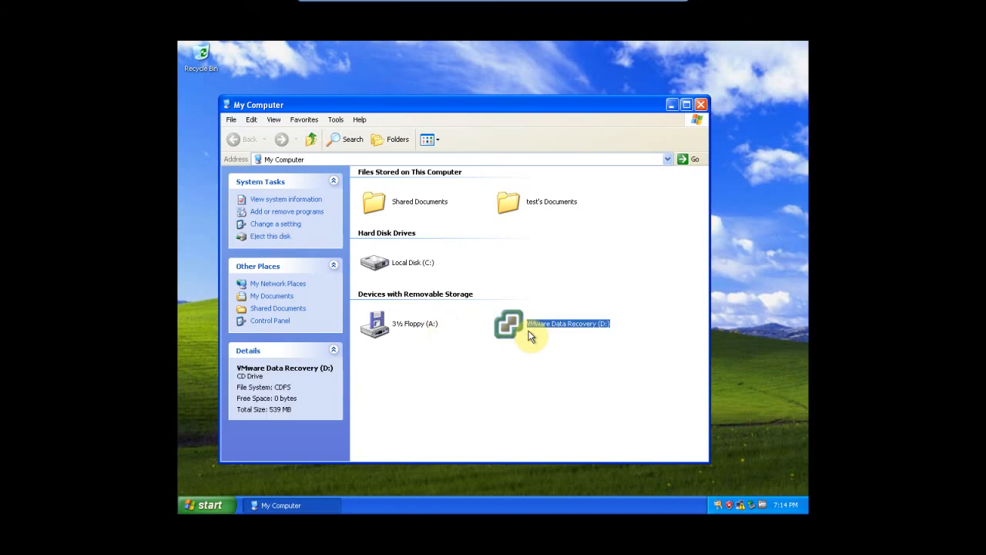
right_click(531, 336)
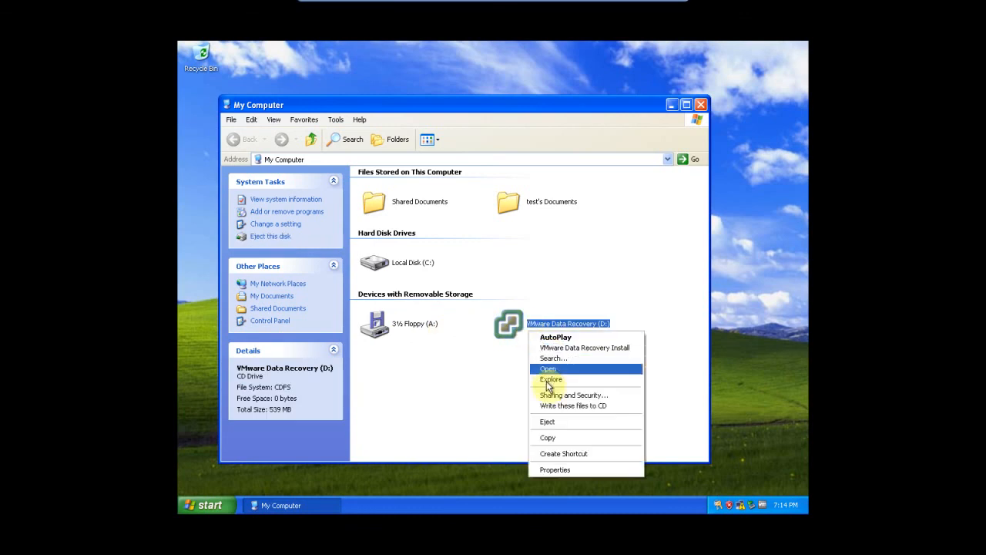
click(547, 379)
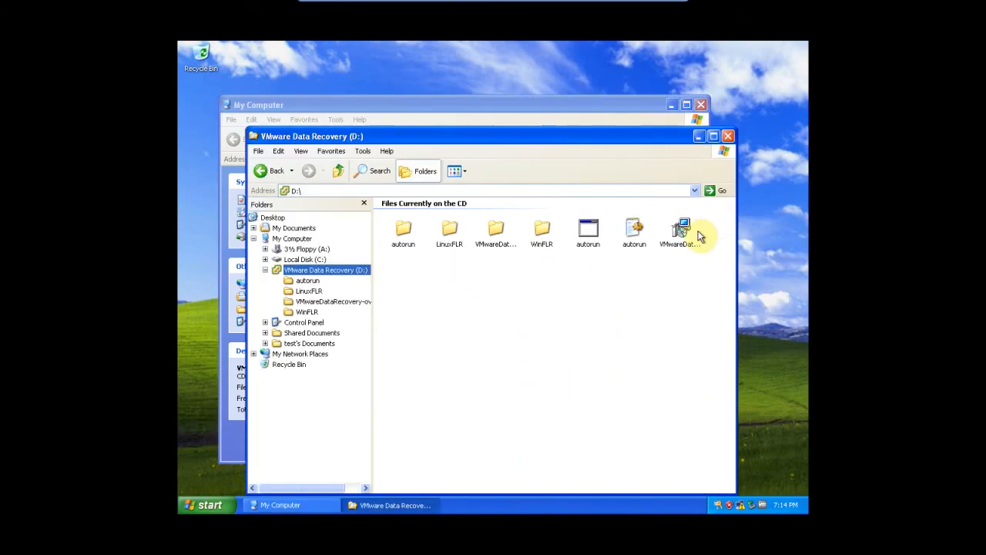
Step: Copy the VMwareDataRecoveryPlugin installer from the D: drive to the guest's desktop
click(680, 231)
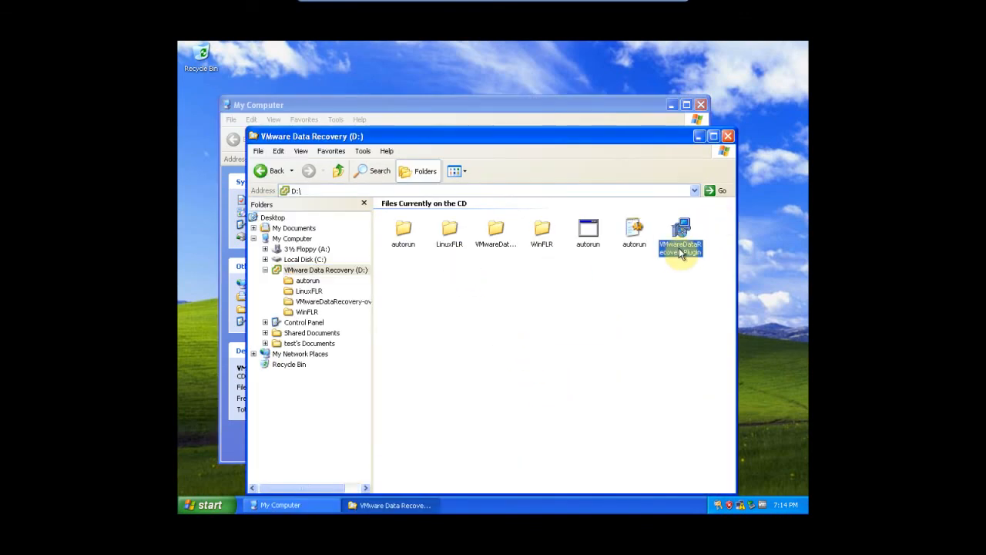
drag(680, 229, 780, 191)
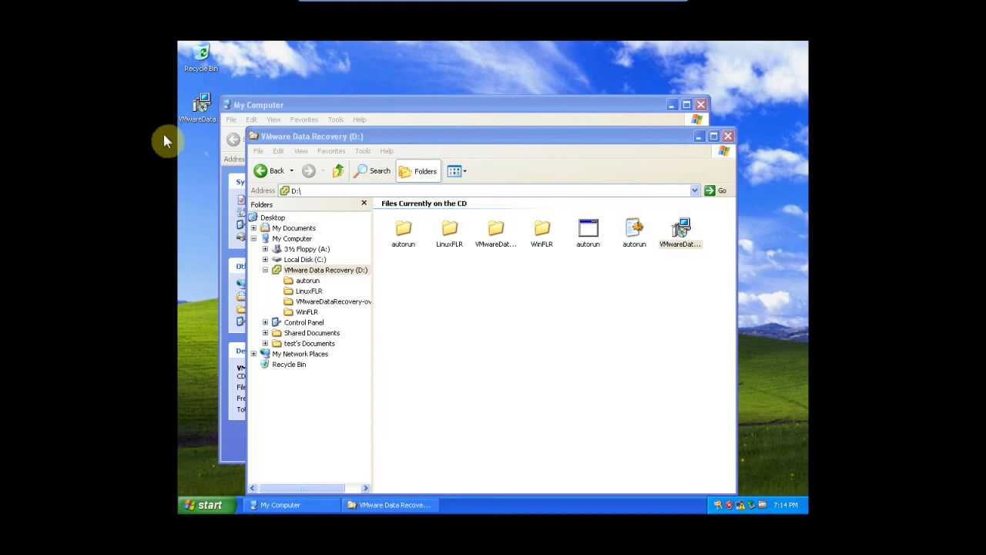
click(199, 112)
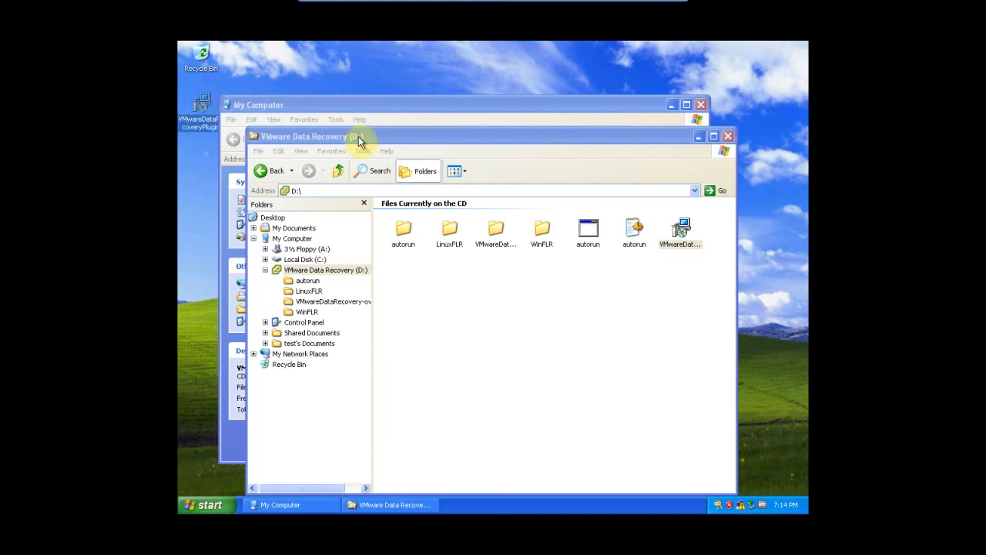
Step: Close the VMware Data Recovery (D:) and My Computer windows and deselect the copied installer on the desktop
click(729, 137)
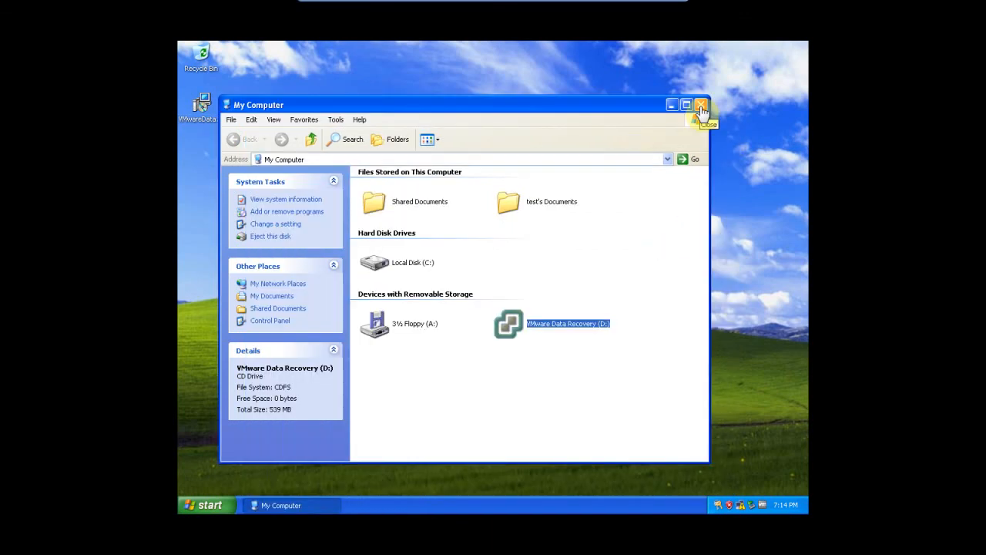
click(702, 108)
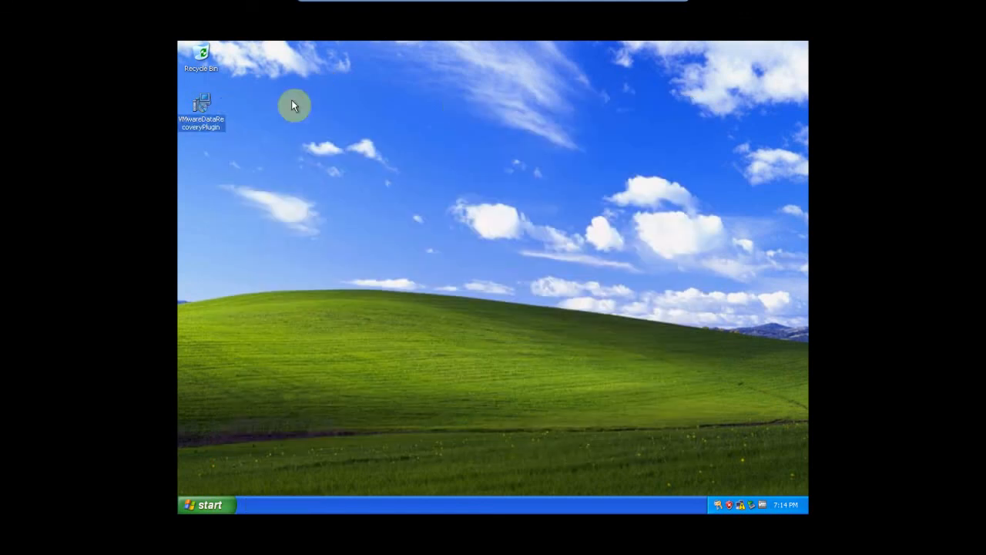
click(456, 101)
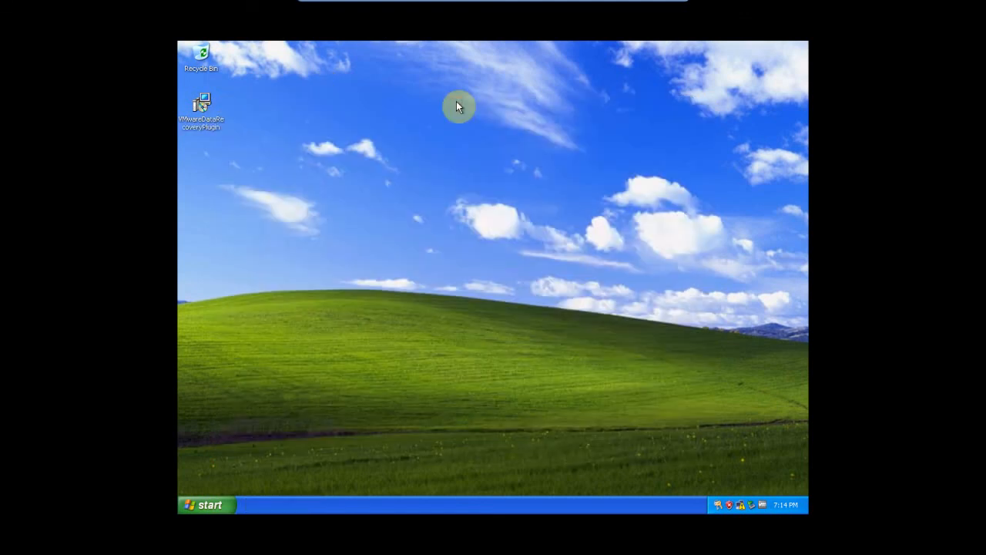